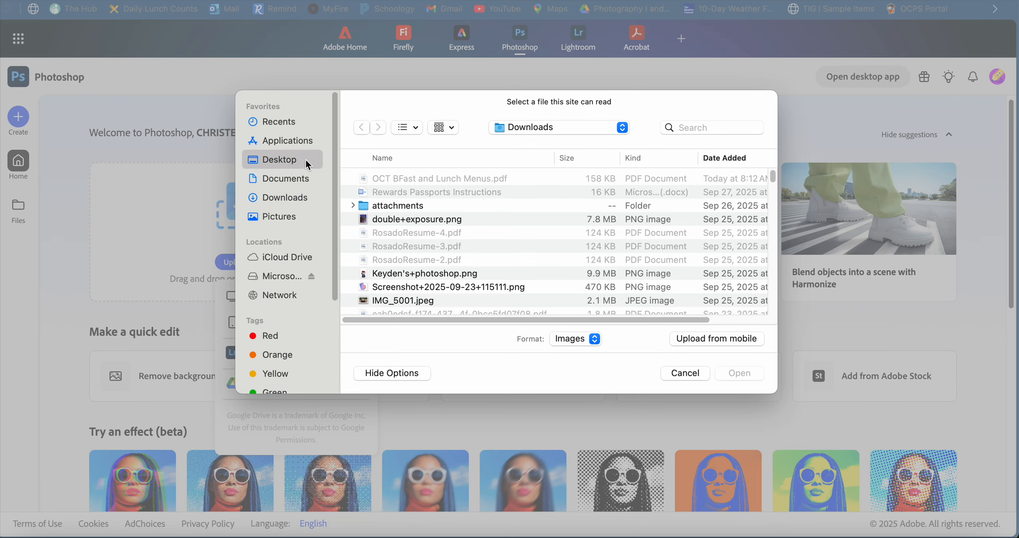
# Step: Open the image 1.png from the Fence folder on the Desktop for editing
pyautogui.doubleClick(413, 219)
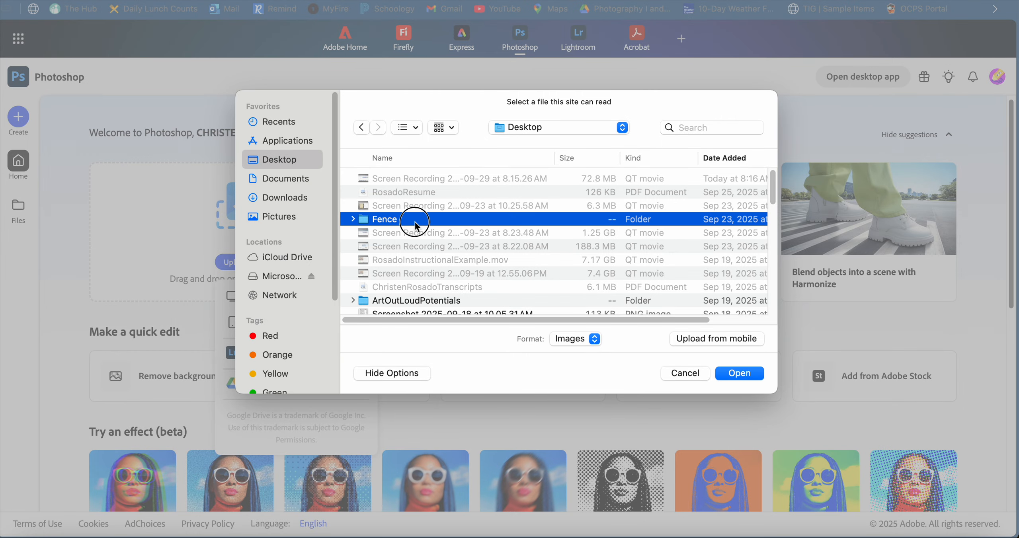
pyautogui.click(388, 275)
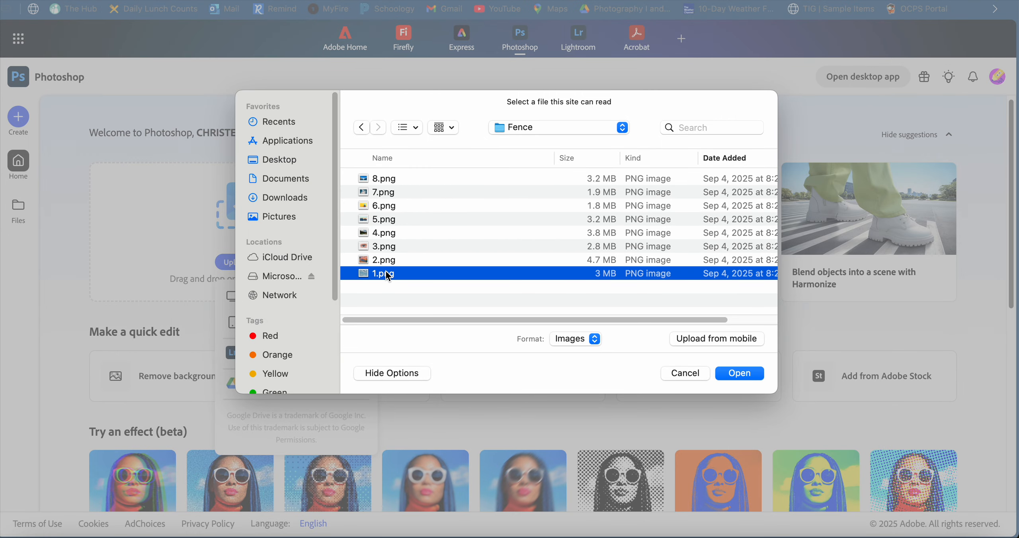
pyautogui.click(746, 373)
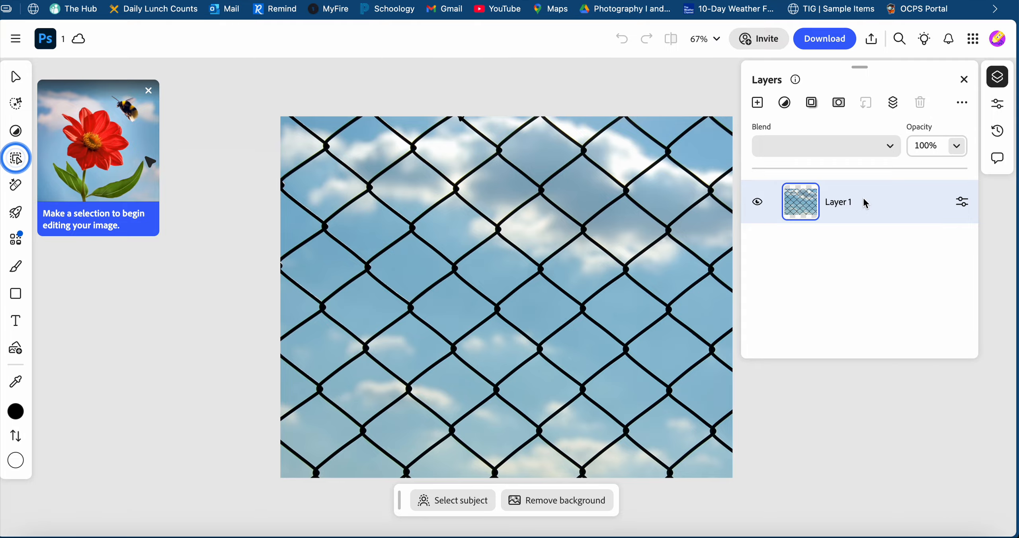
# Step: Enlarge the fence photo layer to about 3041 × 2432 and reposition it around X 1051, Y 985 so it overfills the canvas
pyautogui.hscroll(2, 609, 176)
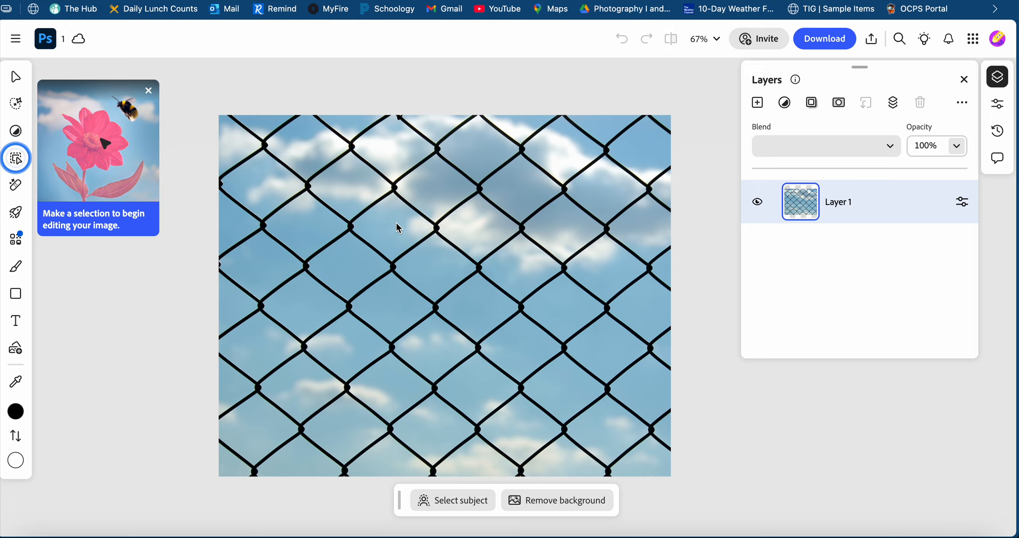
pyautogui.click(18, 79)
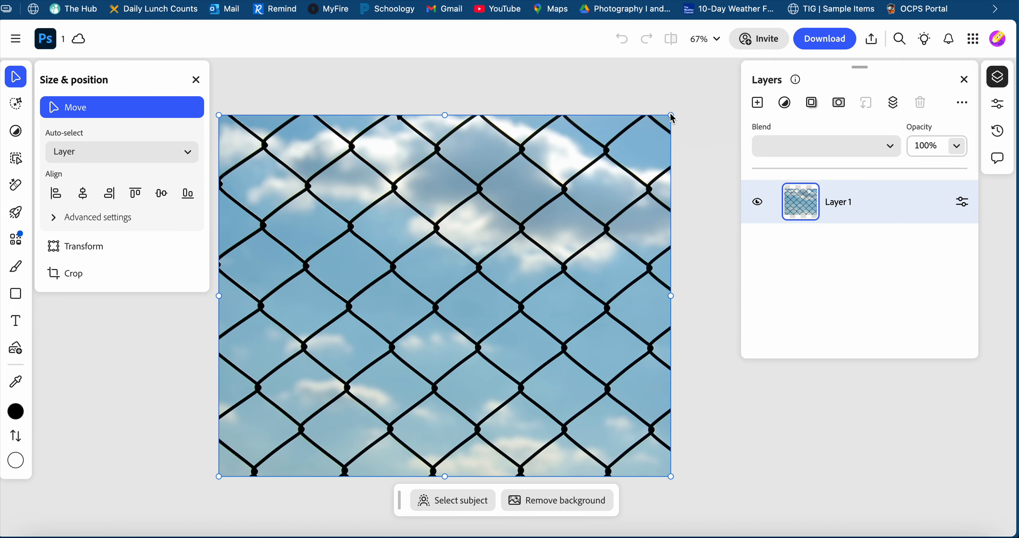
pyautogui.moveTo(672, 118); pyautogui.dragTo(840, 58)
pyautogui.hscroll(1, 714, 296)
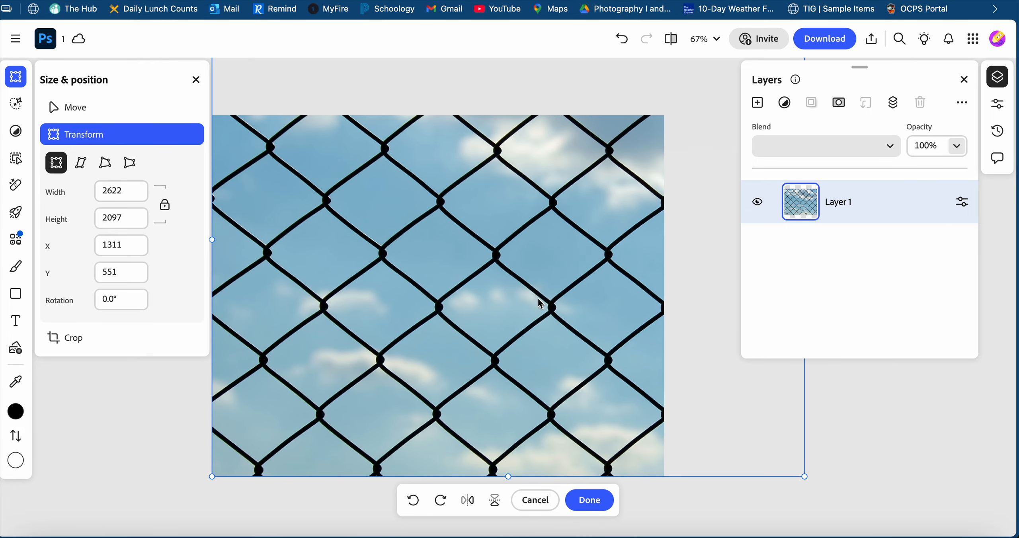
pyautogui.hscroll(-1, 746, 379)
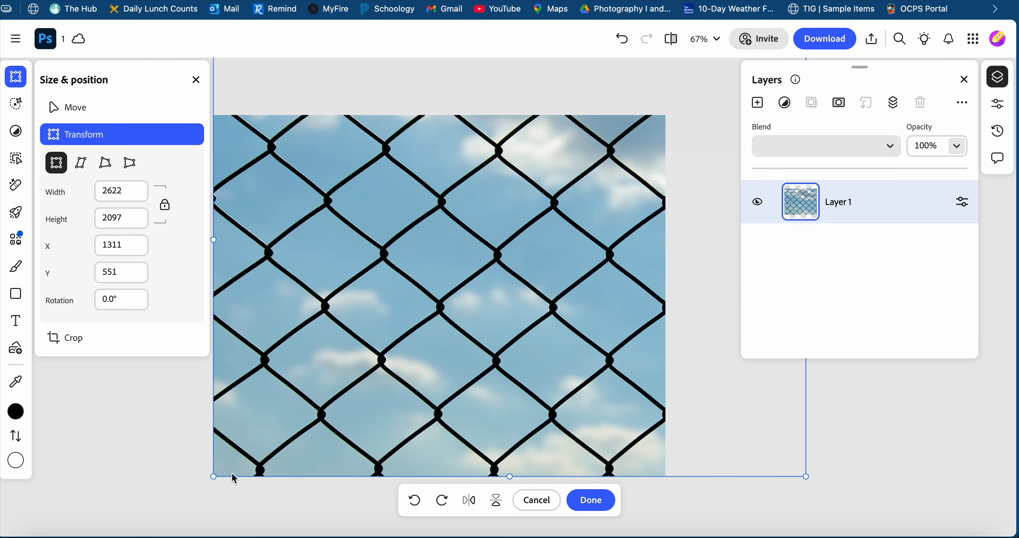
pyautogui.moveTo(214, 477); pyautogui.dragTo(92, 522)
pyautogui.moveTo(573, 392)
pyautogui.mouseDown()
pyautogui.moveTo(563, 359)
pyautogui.moveTo(548, 398)
pyautogui.moveTo(561, 399)
pyautogui.mouseUp()
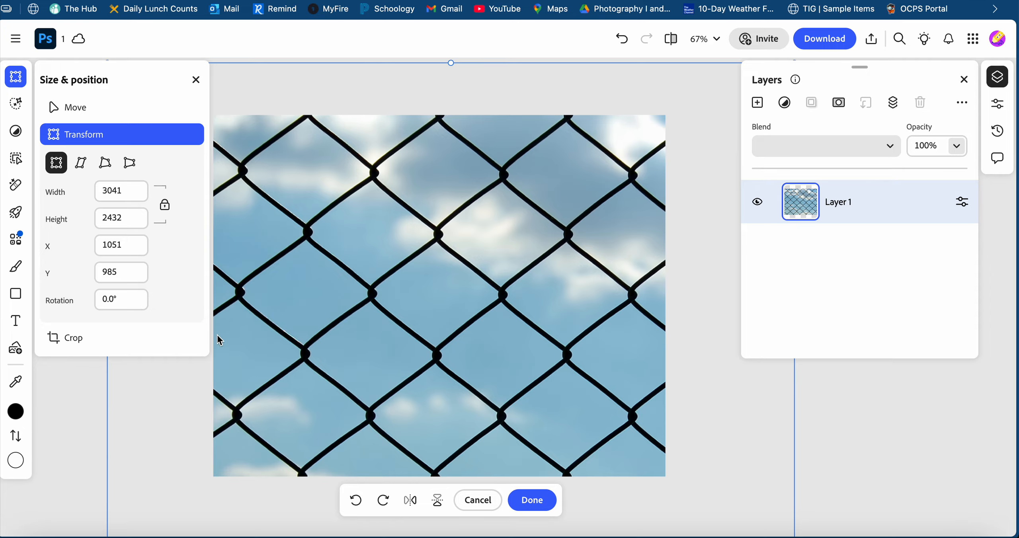
# Step: Switch to Finder, open the Fence folder on the Desktop and select 2.png
pyautogui.click(39, 534)
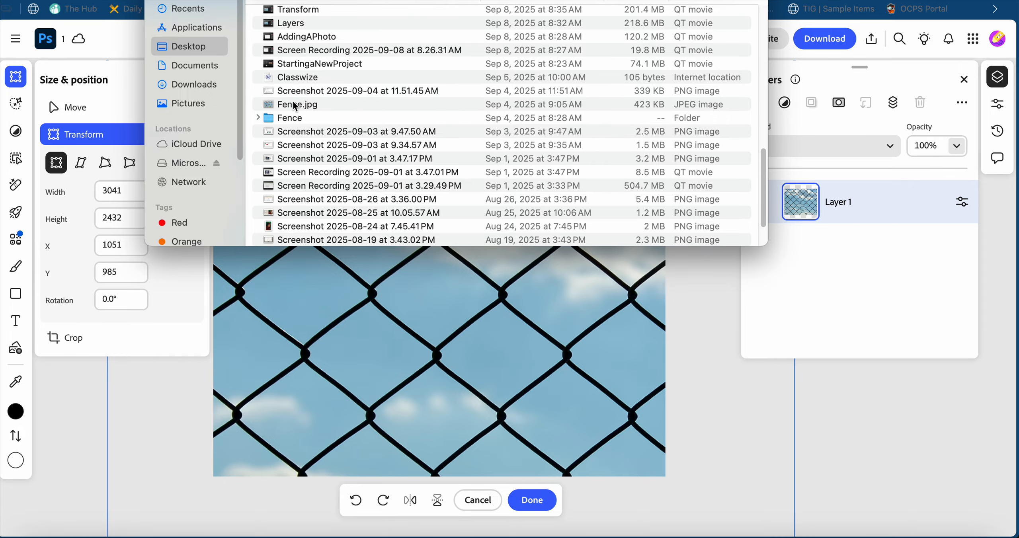
pyautogui.doubleClick(311, 118)
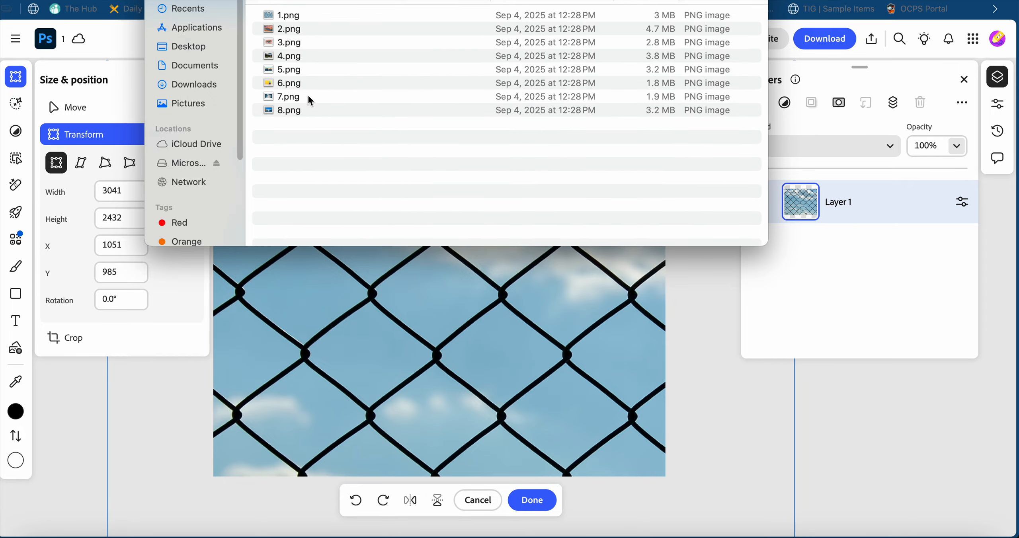
pyautogui.click(332, 29)
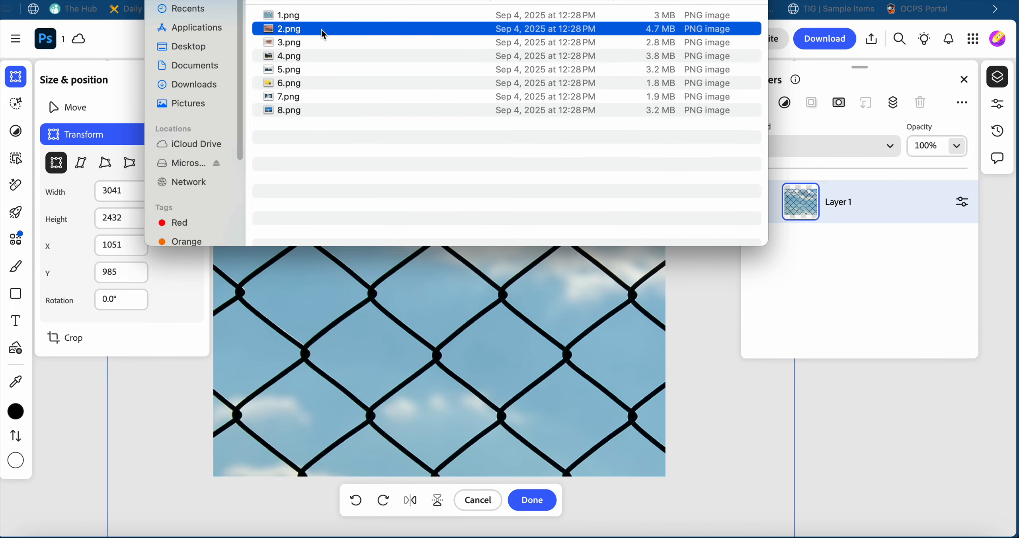
# Step: Try to bring 2.png from Finder into the document while the fence layer's transform is still active
pyautogui.moveTo(323, 34); pyautogui.dragTo(393, 315)
pyautogui.moveTo(307, 30); pyautogui.dragTo(895, 286)
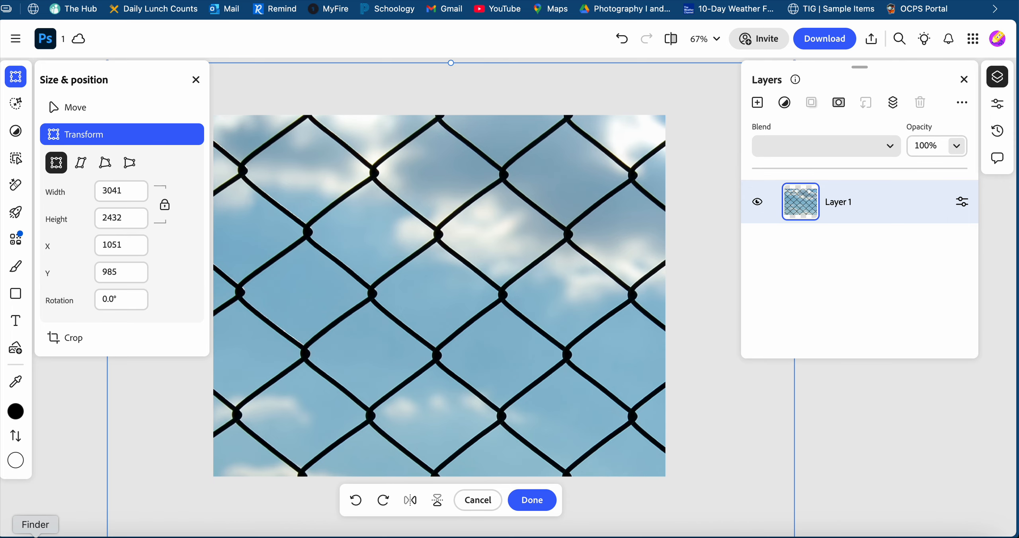
pyautogui.click(48, 521)
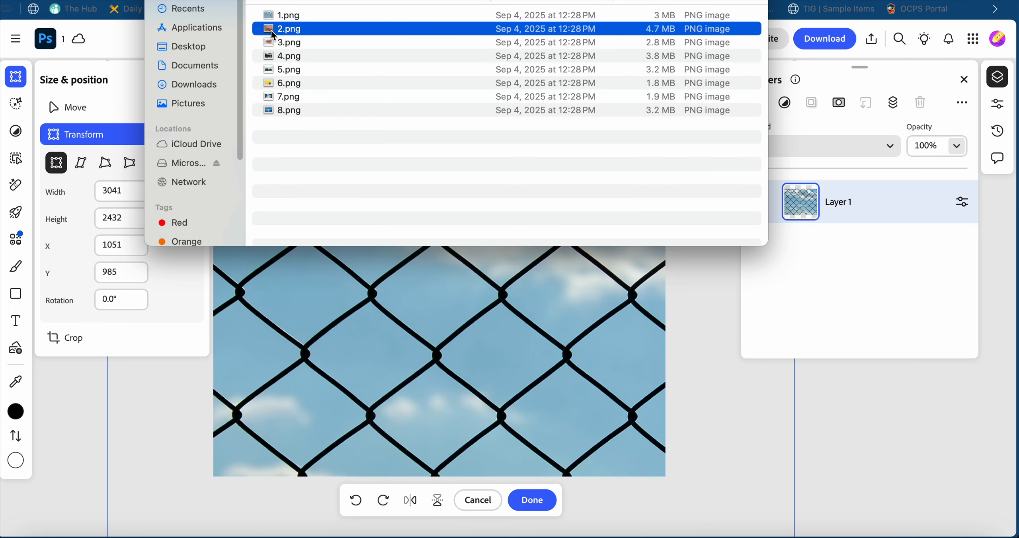
pyautogui.moveTo(273, 35); pyautogui.dragTo(388, 394)
# Step: Rotate the fence layer by about 0.3° and commit its transform
pyautogui.moveTo(867, 446); pyautogui.dragTo(867, 449)
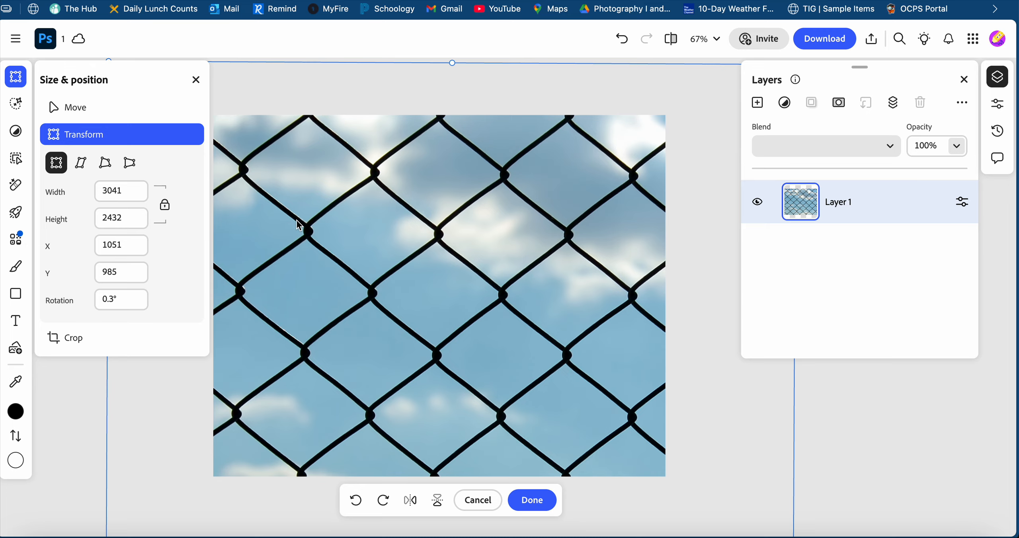
pyautogui.click(757, 108)
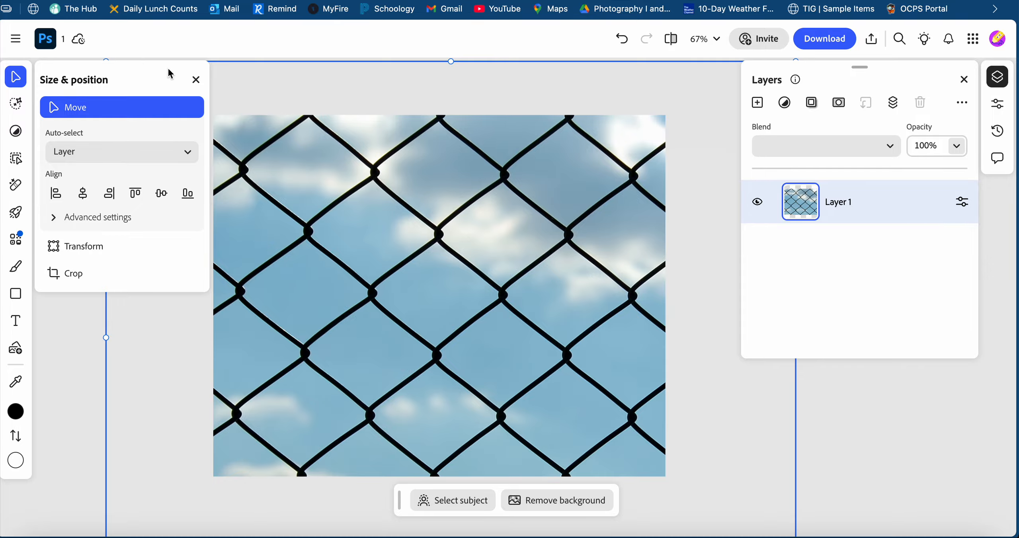
# Step: Switch to Finder and add the sunset beach photo 2.png to the document as a new layer
pyautogui.click(195, 80)
pyautogui.moveTo(16, 104)
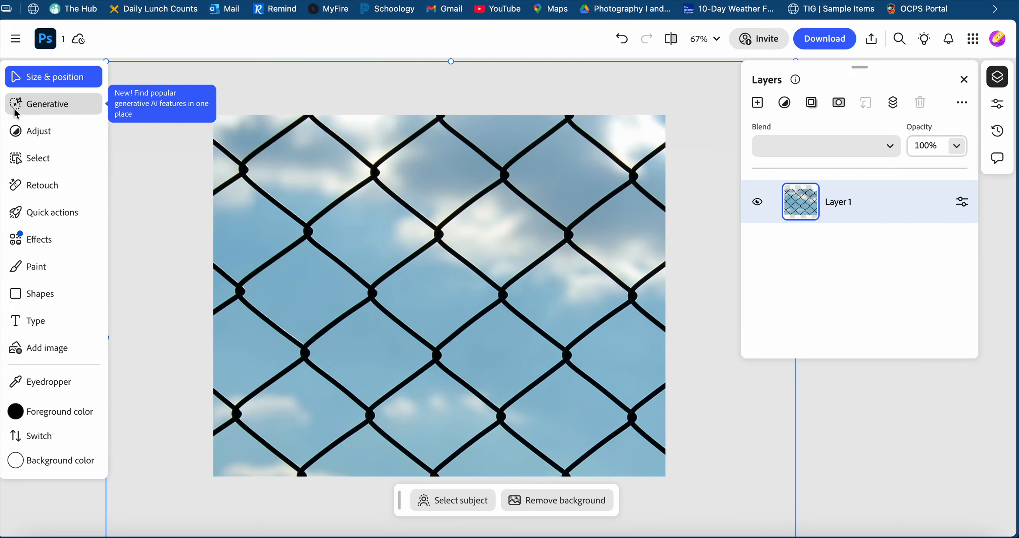
pyautogui.click(28, 132)
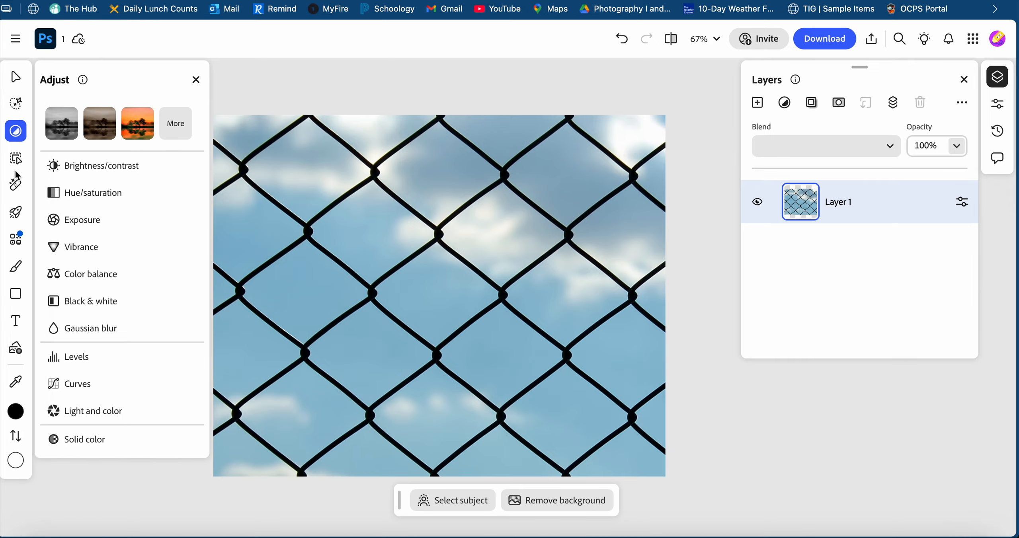
pyautogui.moveTo(18, 173)
pyautogui.click(35, 537)
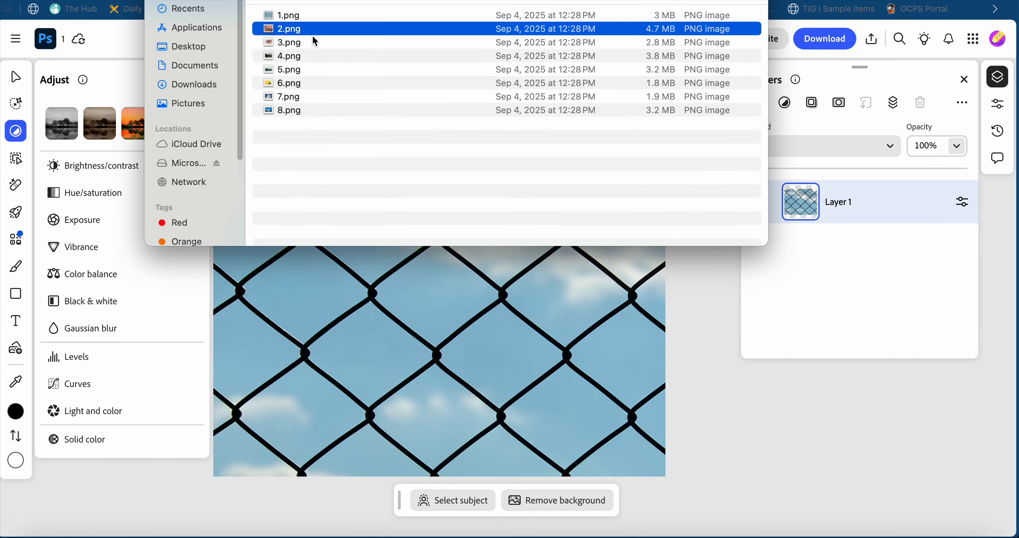
pyautogui.moveTo(316, 39); pyautogui.dragTo(526, 258)
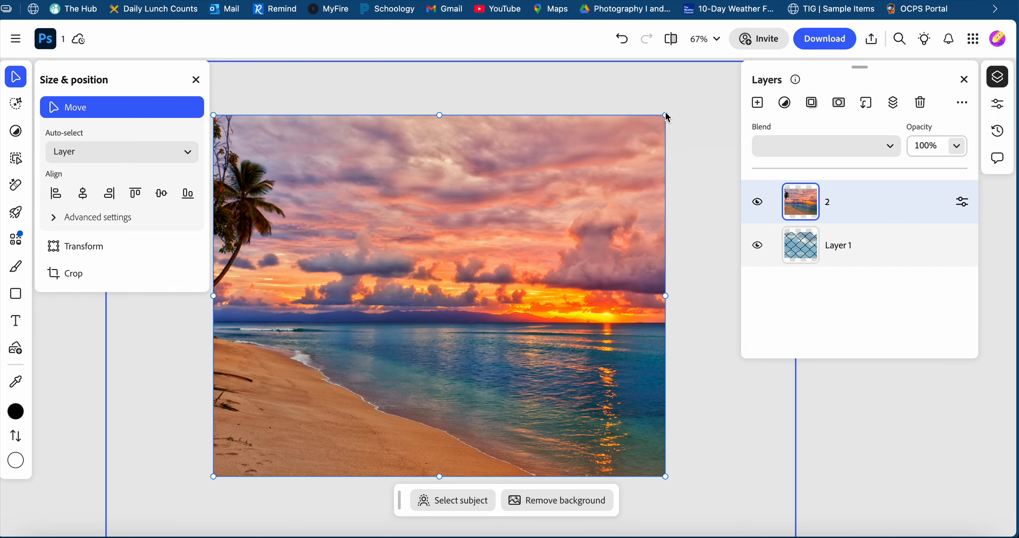
# Step: Shrink the sunset photo to about 674 × 540 and position it over the left fence diamond at about X 409, Y 785
pyautogui.moveTo(670, 118); pyautogui.dragTo(368, 362)
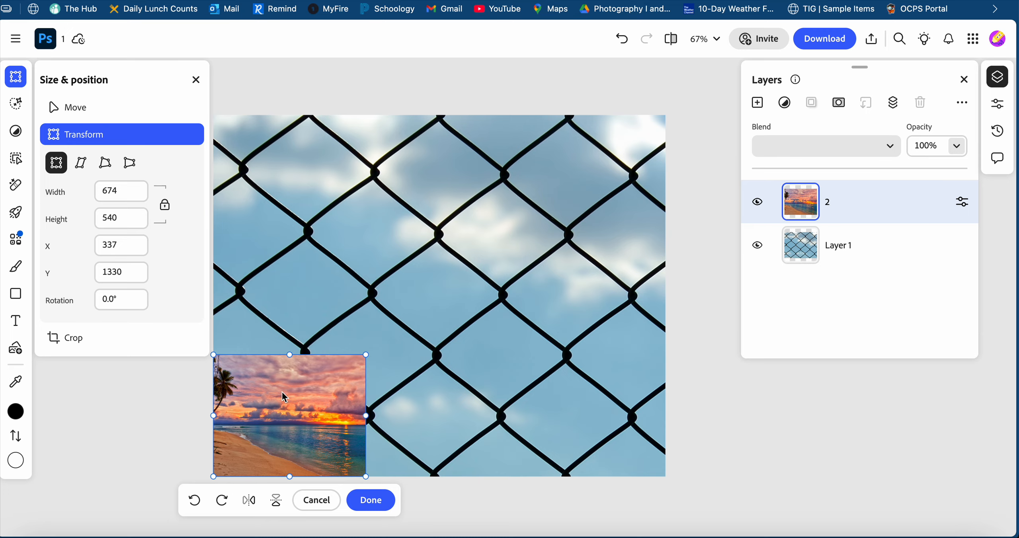
pyautogui.moveTo(284, 397); pyautogui.dragTo(531, 383)
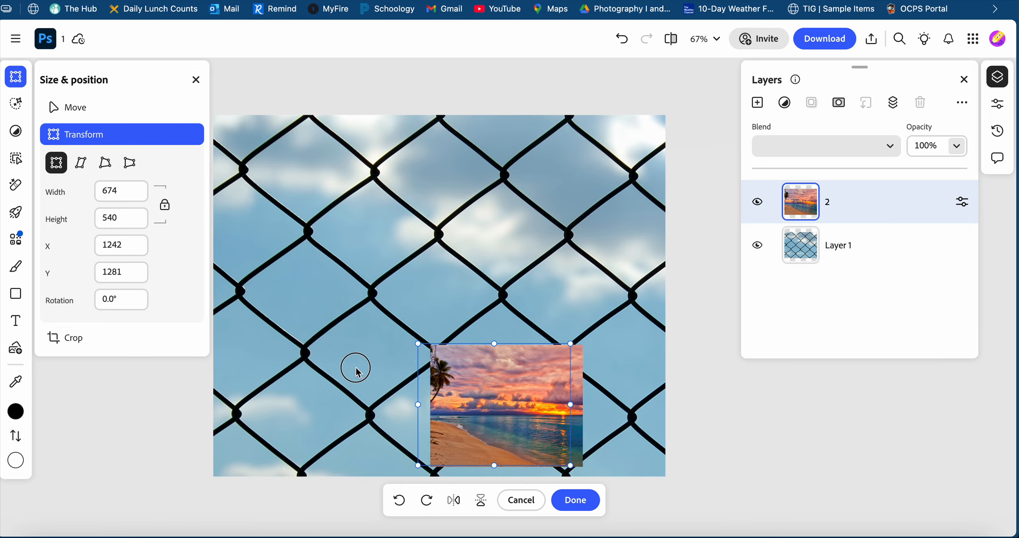
pyautogui.moveTo(356, 368); pyautogui.dragTo(301, 281)
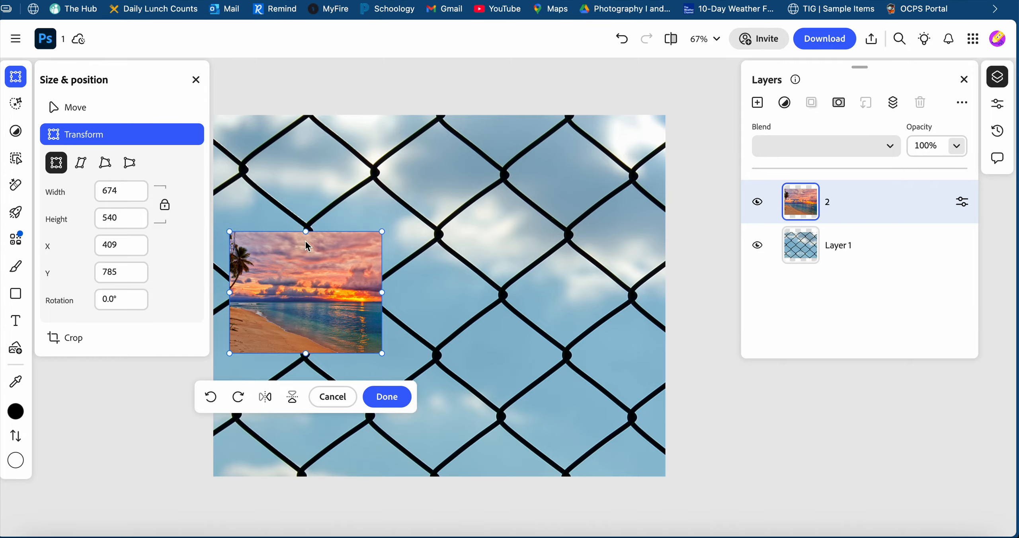
# Step: Move the fence layer, Layer 1, above the sunset photo layer 2 in the layer order
pyautogui.moveTo(908, 250); pyautogui.dragTo(903, 198)
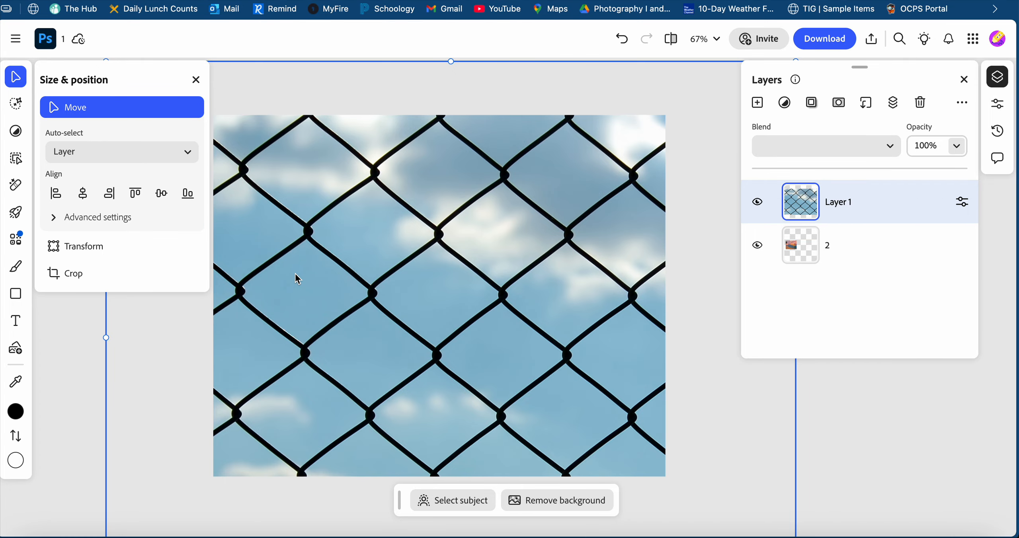
pyautogui.scroll(-1, 309, 279)
pyautogui.hscroll(1, 310, 278)
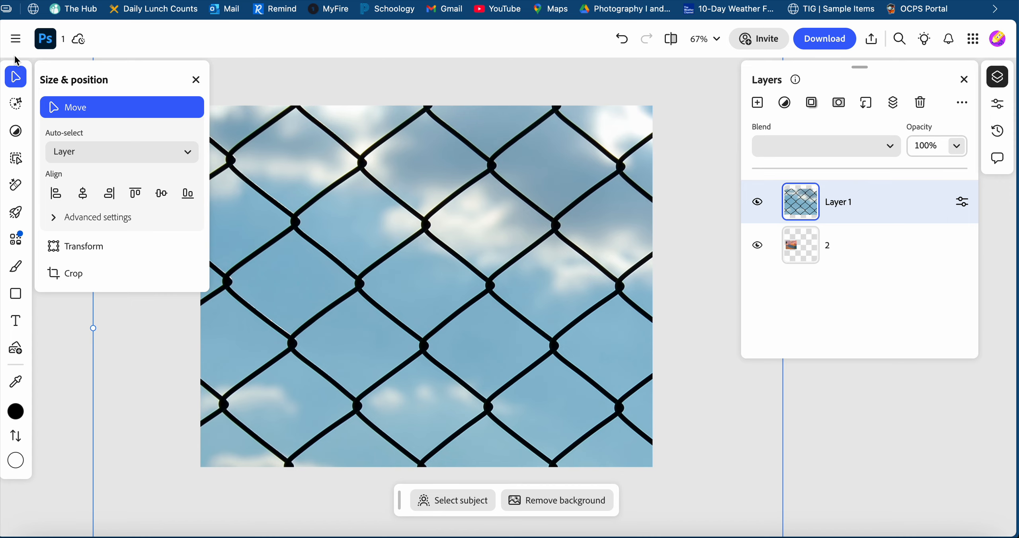
# Step: Use Quick selection on Layer 1 to select the sky inside the diamond covering the sunset photo, delete it and deselect
pyautogui.moveTo(16, 131)
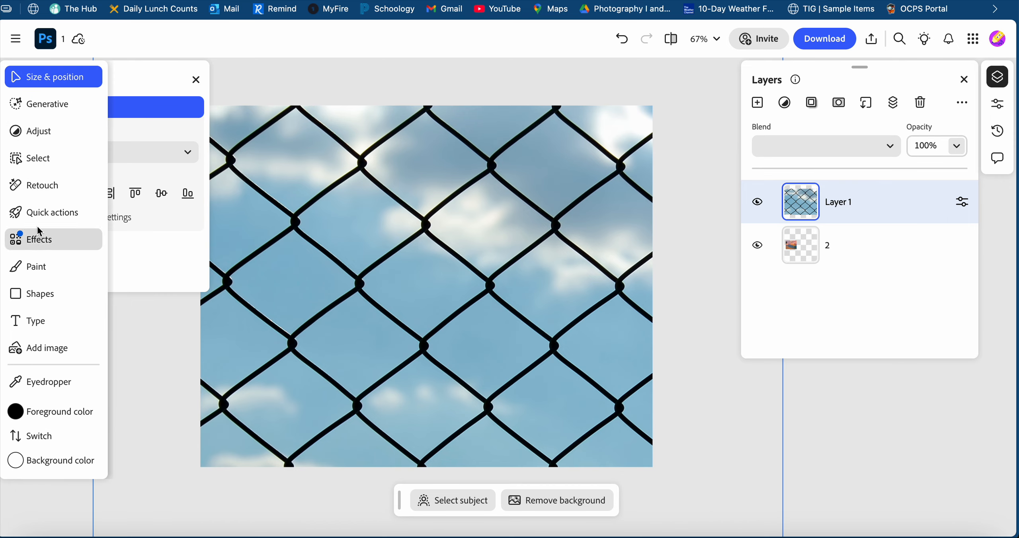
pyautogui.click(44, 167)
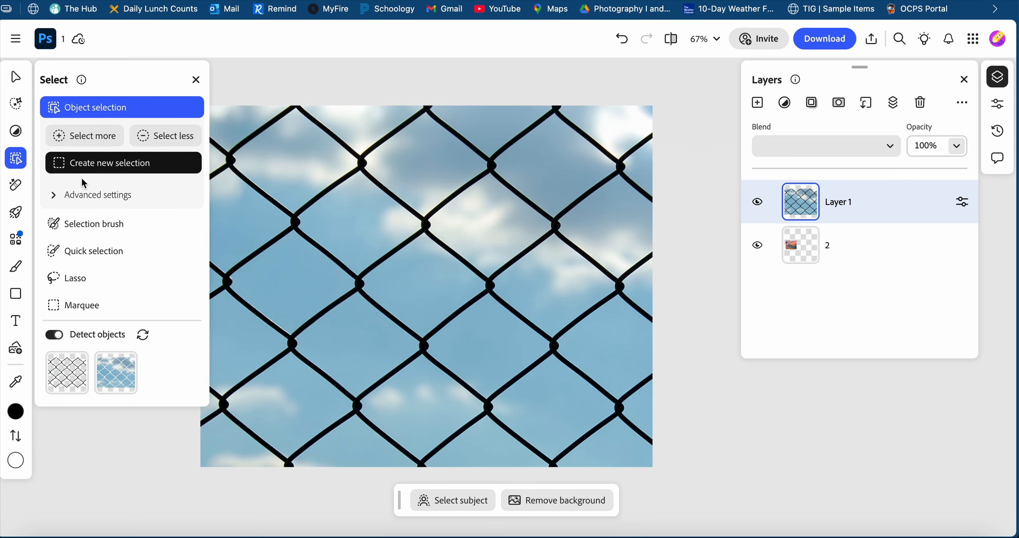
pyautogui.click(57, 197)
pyautogui.click(57, 198)
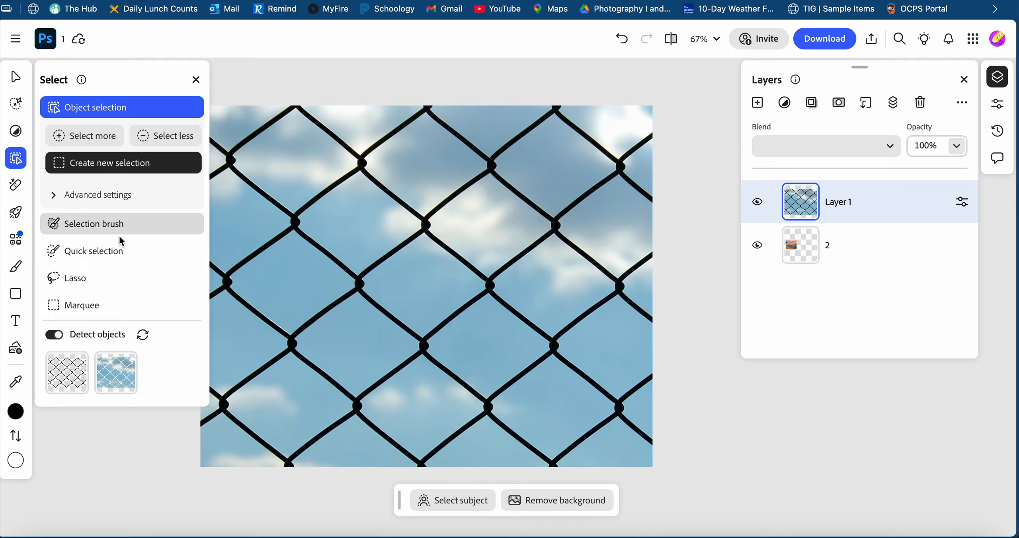
pyautogui.click(101, 254)
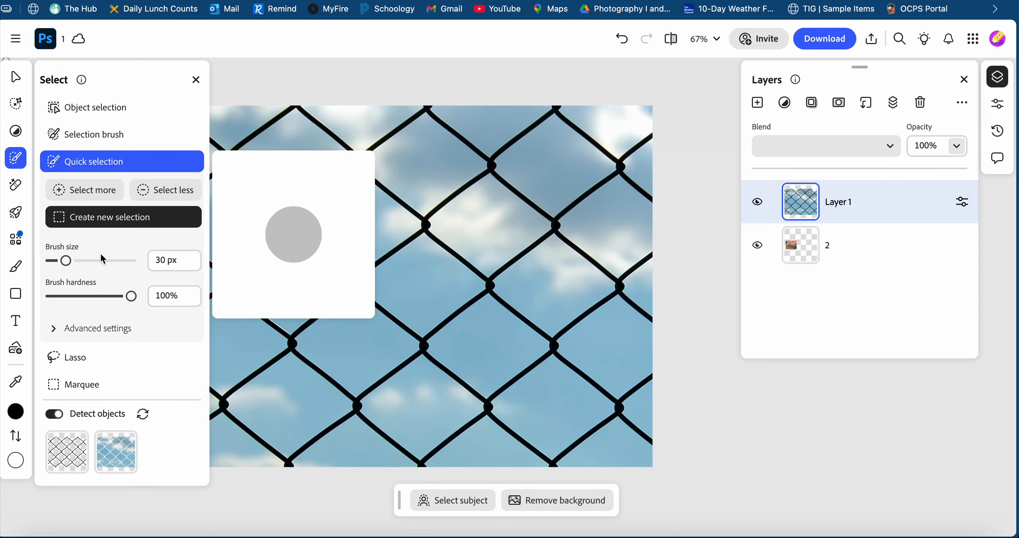
pyautogui.hscroll(-1, 259, 226)
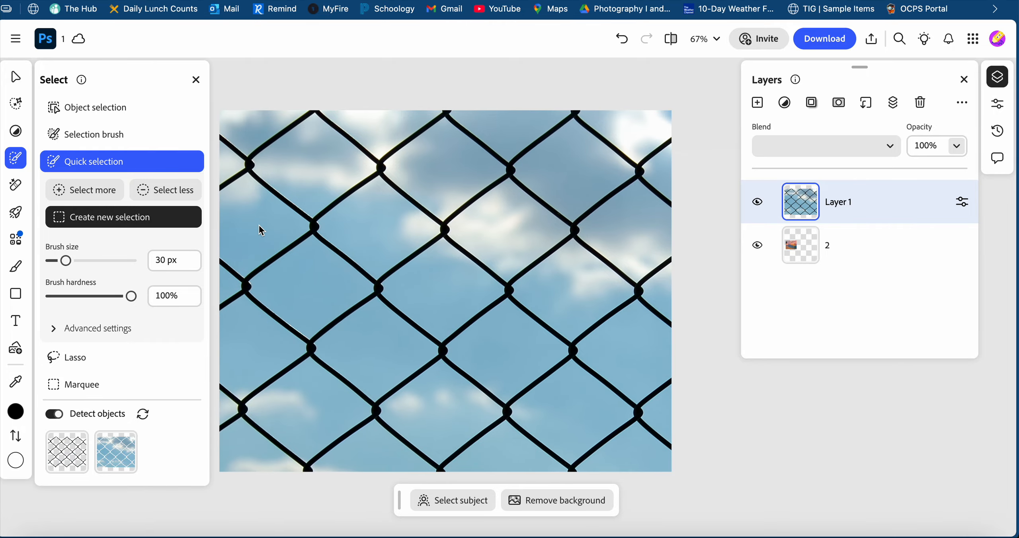
pyautogui.click(343, 283)
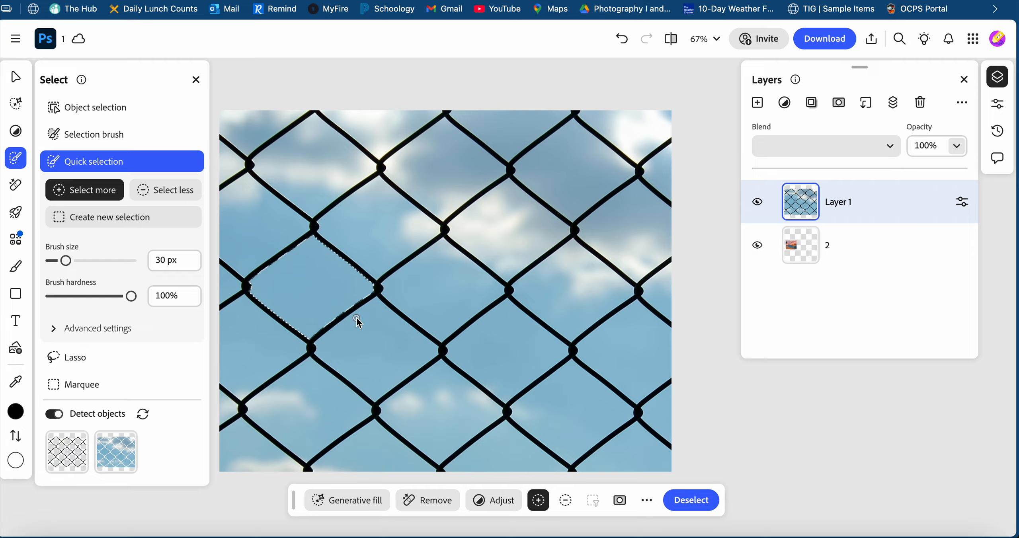
pyautogui.press('Delete')
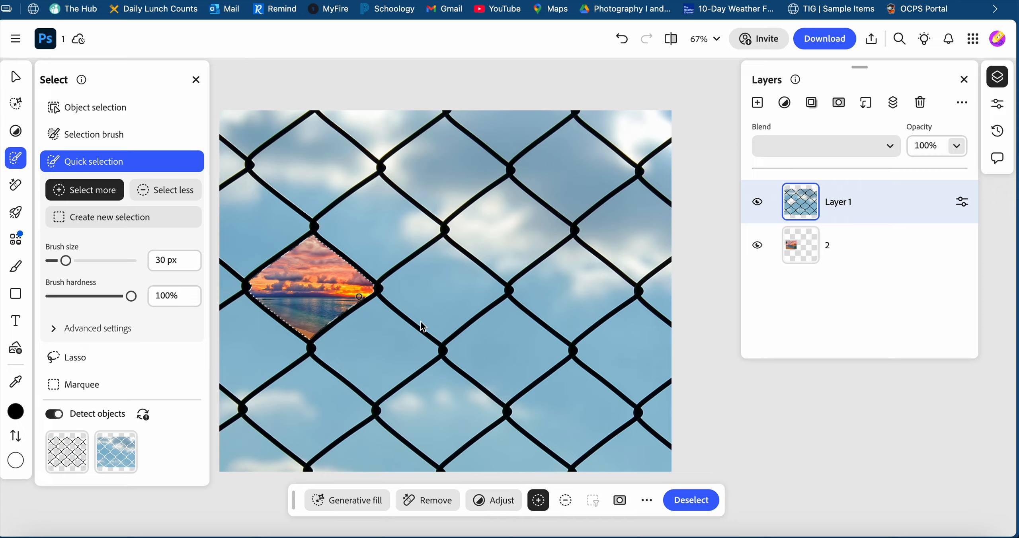
pyautogui.click(690, 498)
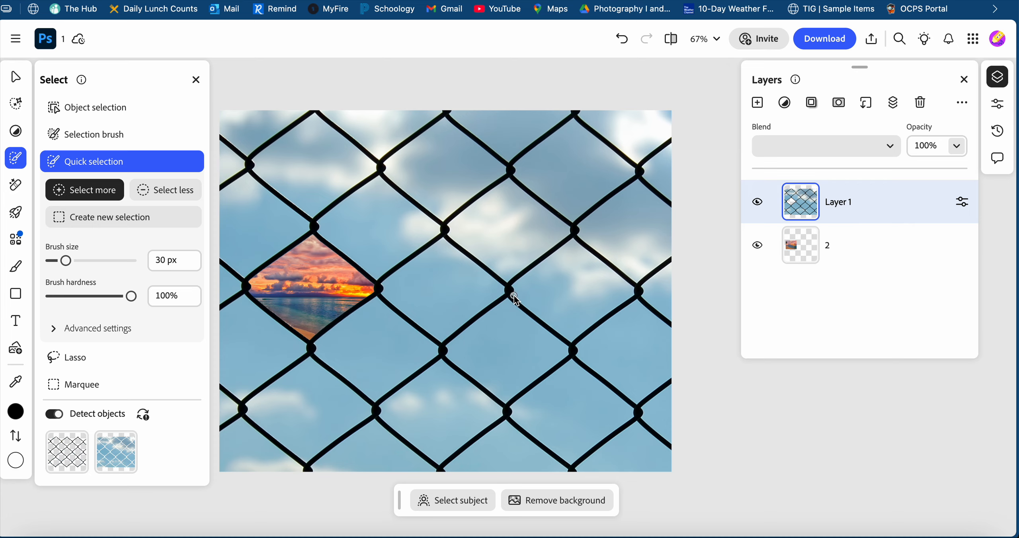
# Step: Enlarge the sunset photo on layer 2 to about 783 × 626 and reposition it to about X 439, Y 708
pyautogui.click(854, 252)
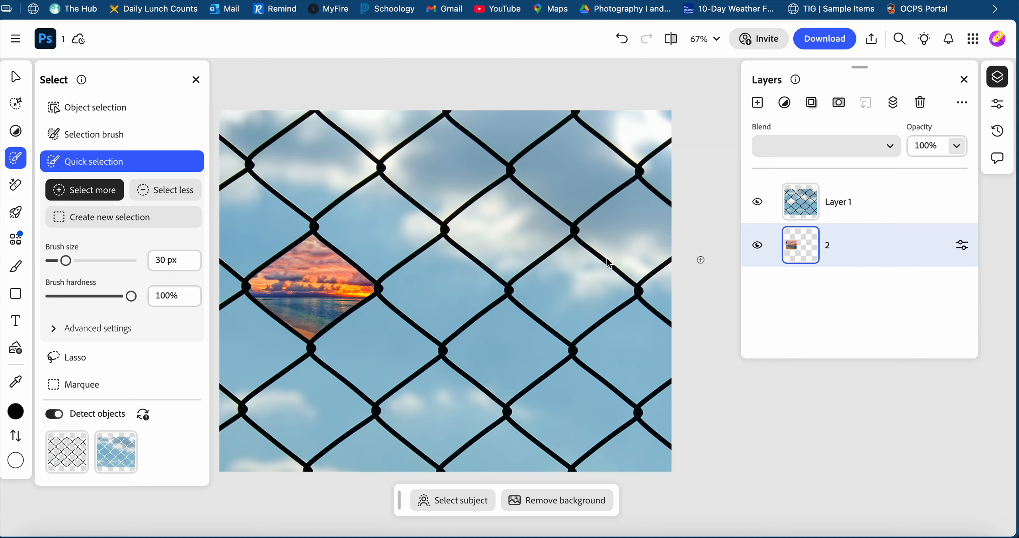
pyautogui.click(23, 83)
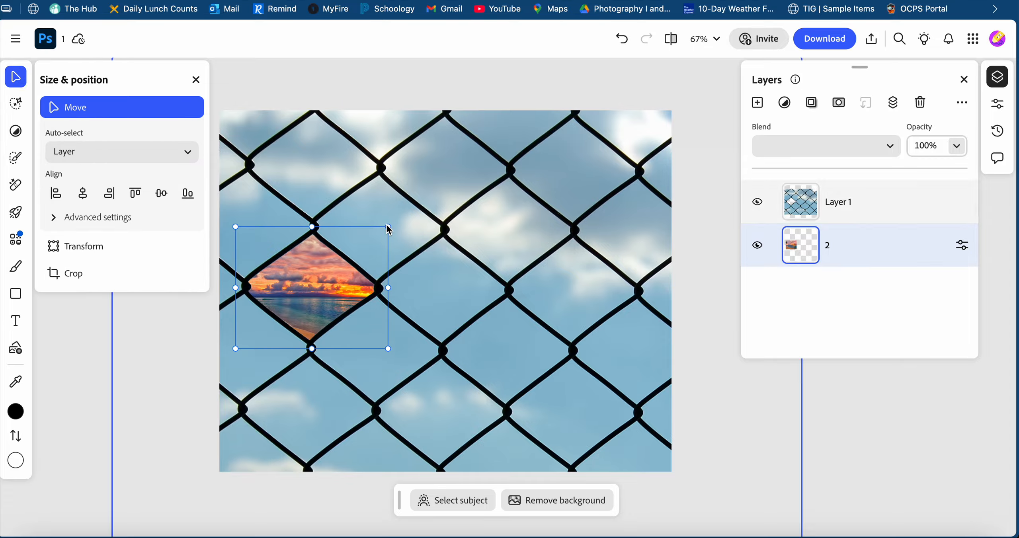
pyautogui.moveTo(389, 227); pyautogui.dragTo(416, 216)
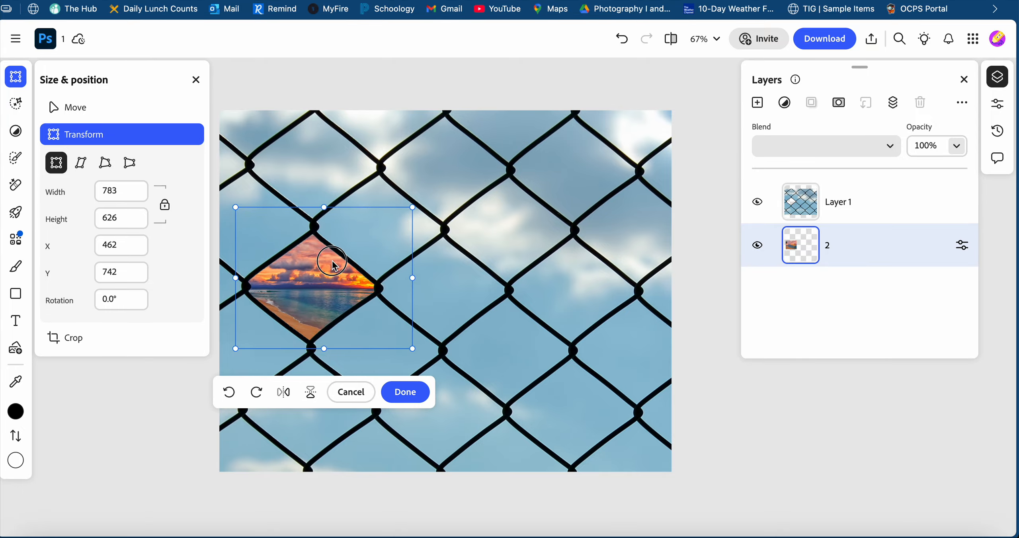
pyautogui.moveTo(332, 266); pyautogui.dragTo(327, 259)
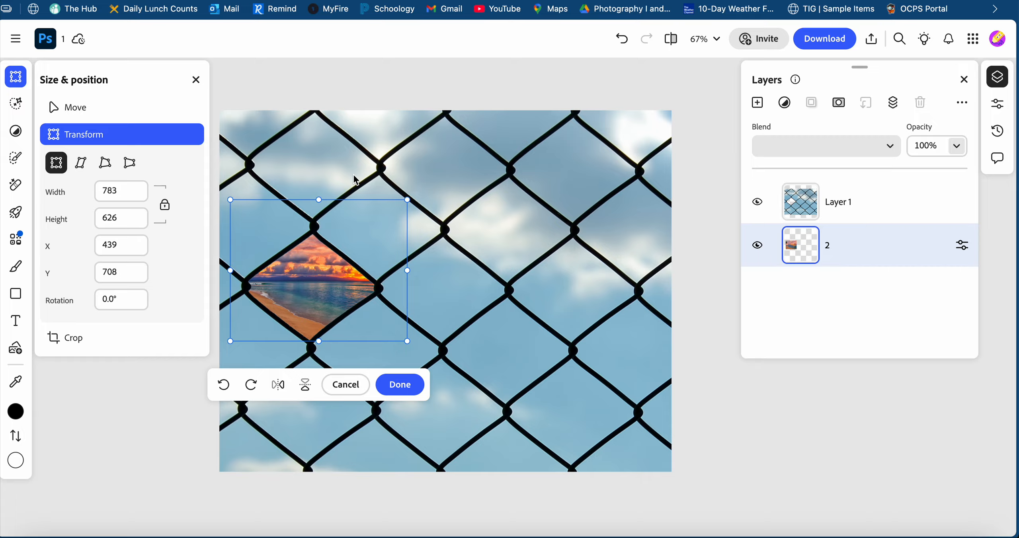
pyautogui.click(410, 390)
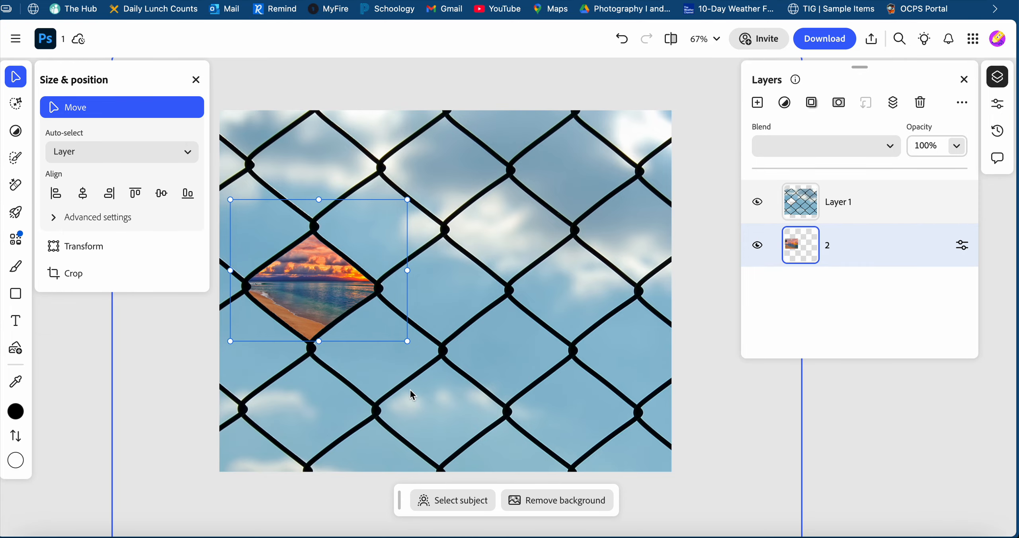
# Step: Switch to Finder and add the eye photo 3.png to the document as a new layer
pyautogui.click(35, 536)
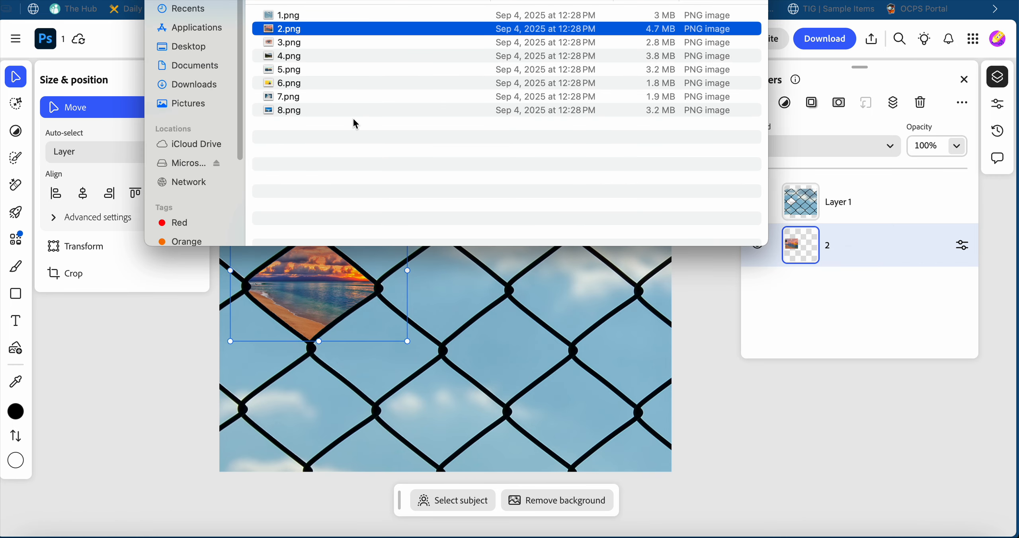
pyautogui.click(321, 50)
pyautogui.moveTo(311, 47); pyautogui.dragTo(558, 337)
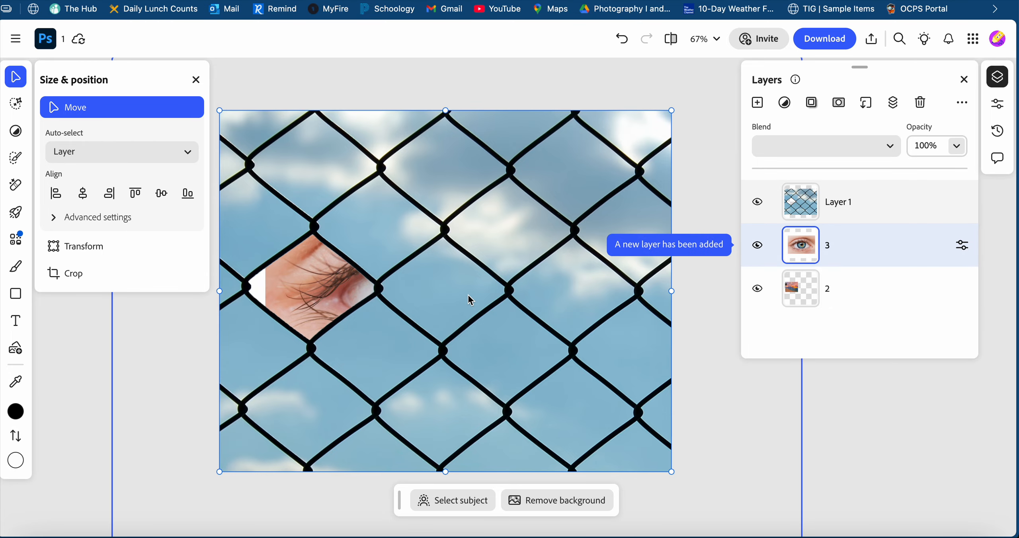
# Step: Try to move the eye photo on the canvas and undo the move
pyautogui.moveTo(432, 270); pyautogui.dragTo(476, 304)
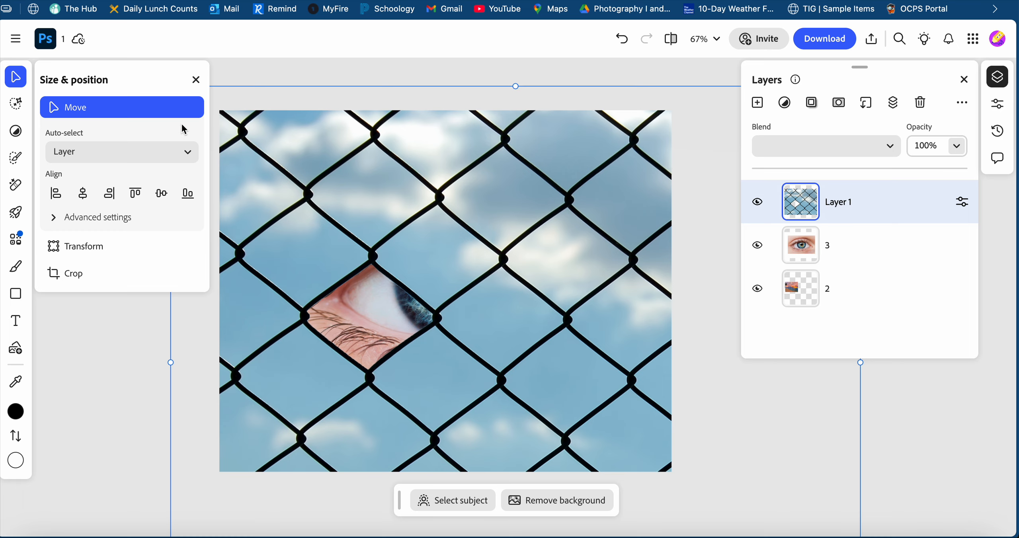
pyautogui.press('super+z')
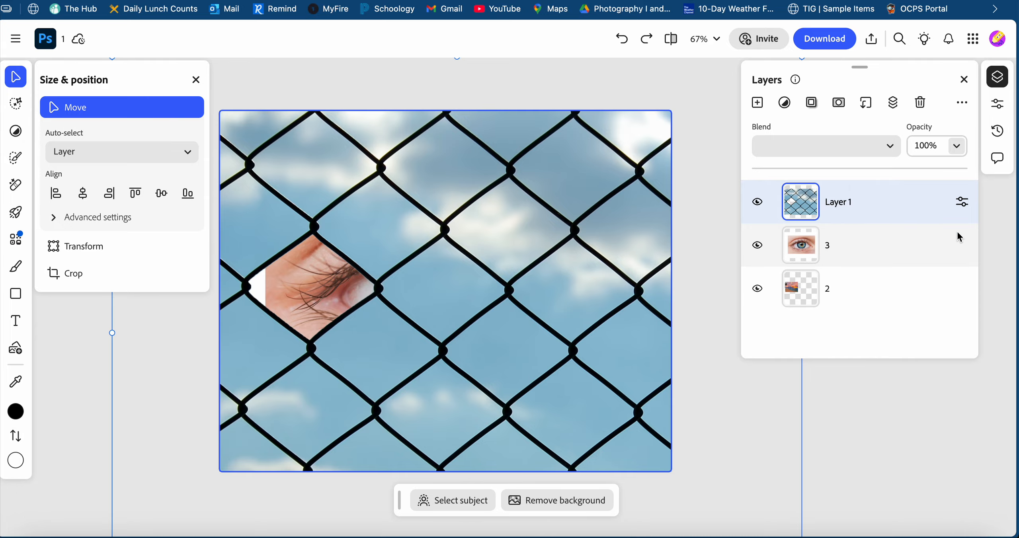
pyautogui.click(963, 203)
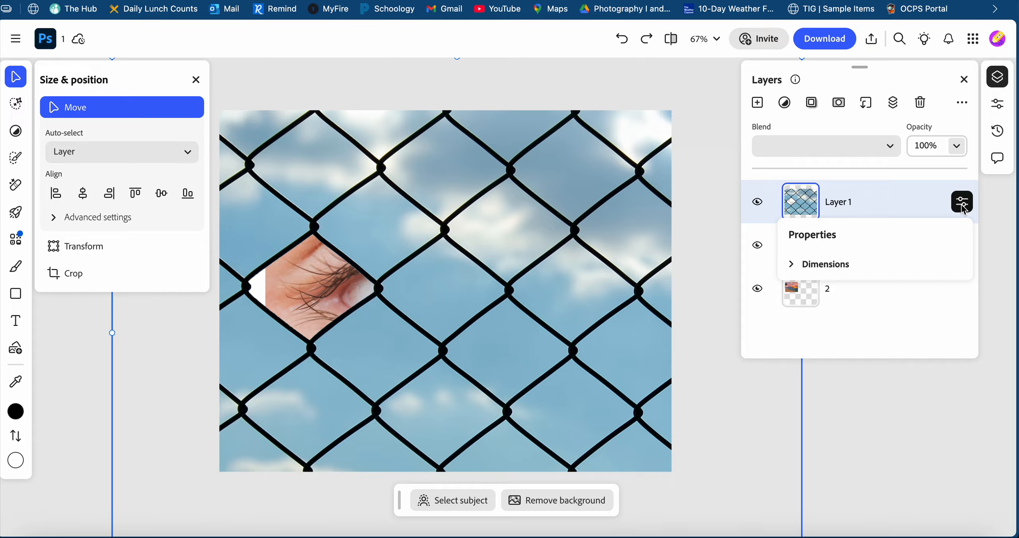
pyautogui.click(963, 204)
# Step: Lower the opacity of the fence layer, Layer 1, to 48%
pyautogui.click(957, 146)
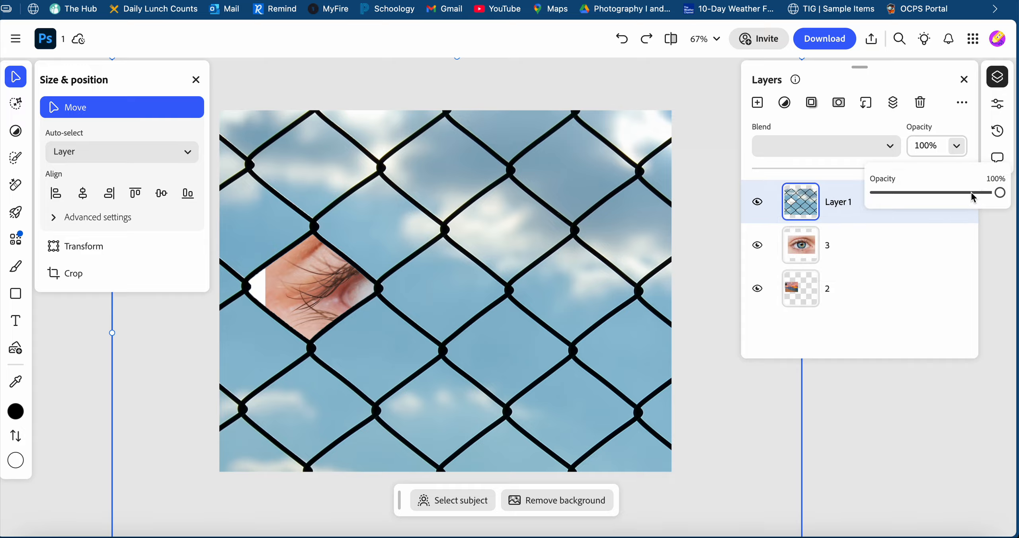
pyautogui.moveTo(976, 195); pyautogui.dragTo(934, 195)
pyautogui.click(911, 251)
# Step: Try to move the eye photo on layer 3 beneath the semi-transparent fence, undoing each shift
pyautogui.moveTo(473, 293); pyautogui.dragTo(500, 294)
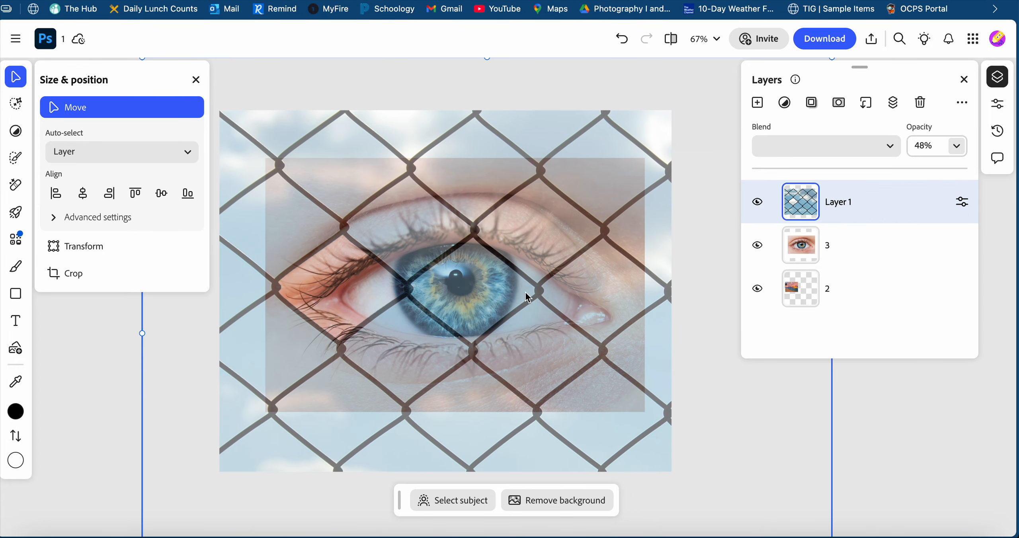
pyautogui.hotkey('ctrl', 'z')
pyautogui.click(872, 254)
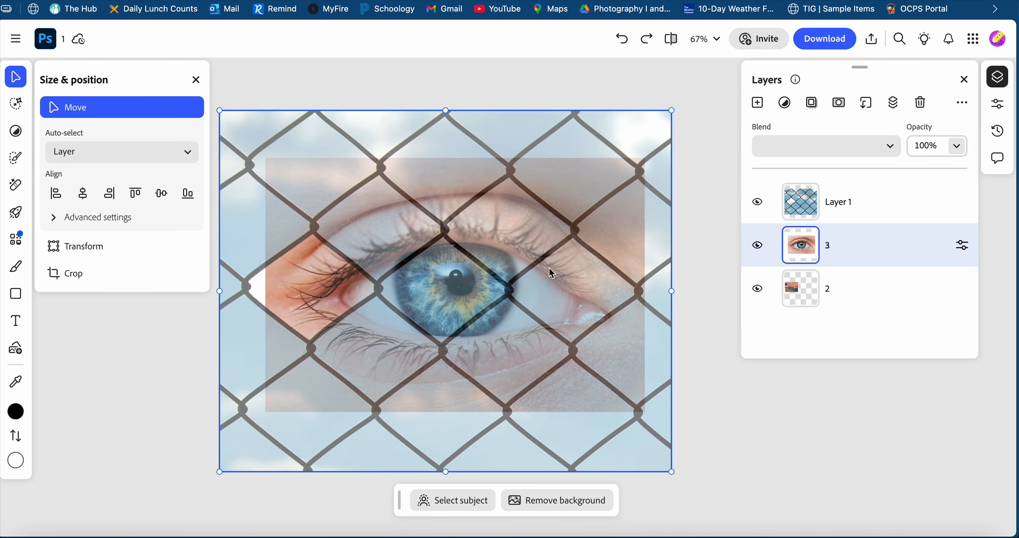
pyautogui.moveTo(482, 245); pyautogui.dragTo(514, 249)
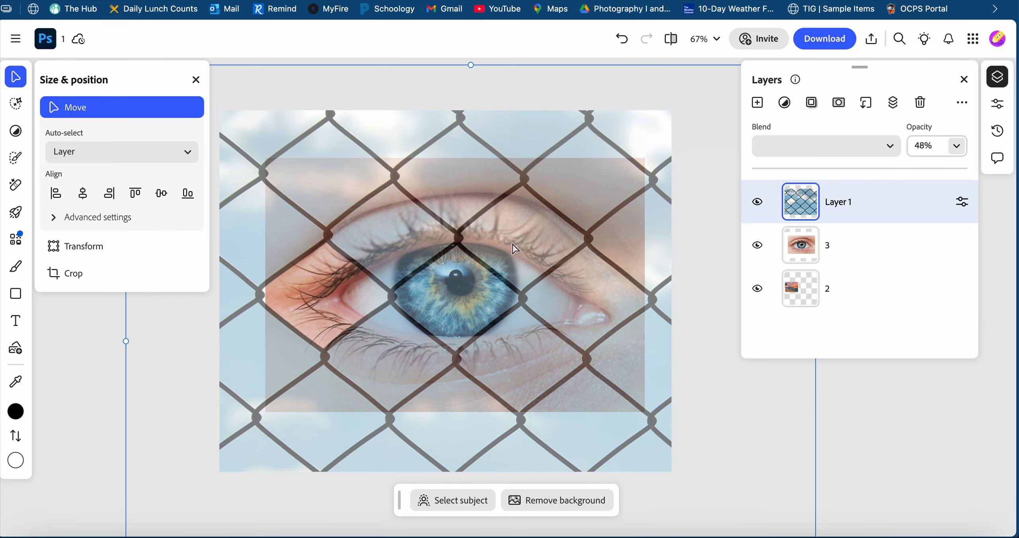
pyautogui.hotkey('ctrl', 'z')
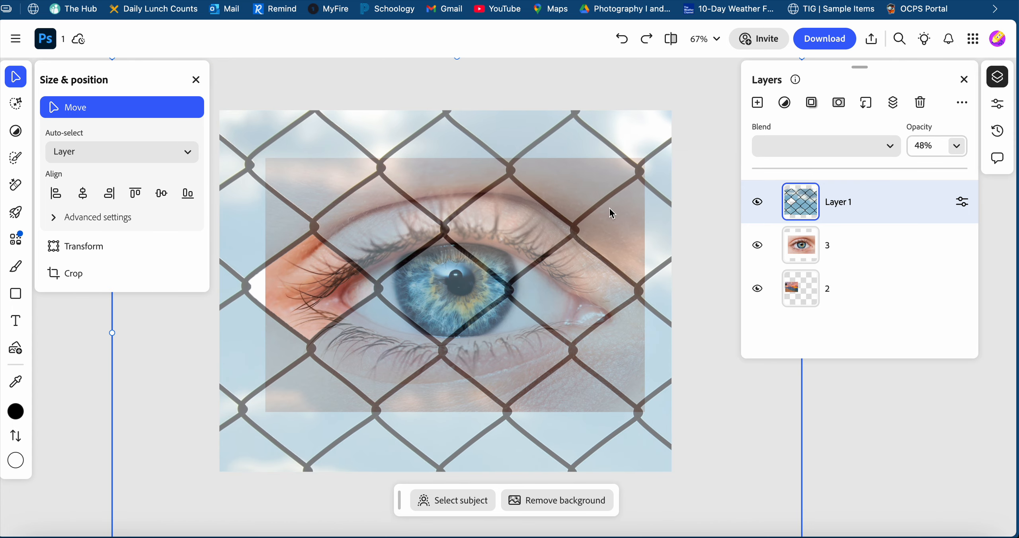
# Step: Set the Move tool's Auto-select to None and move layer 3 so the iris sits in the central fence diamond
pyautogui.click(156, 156)
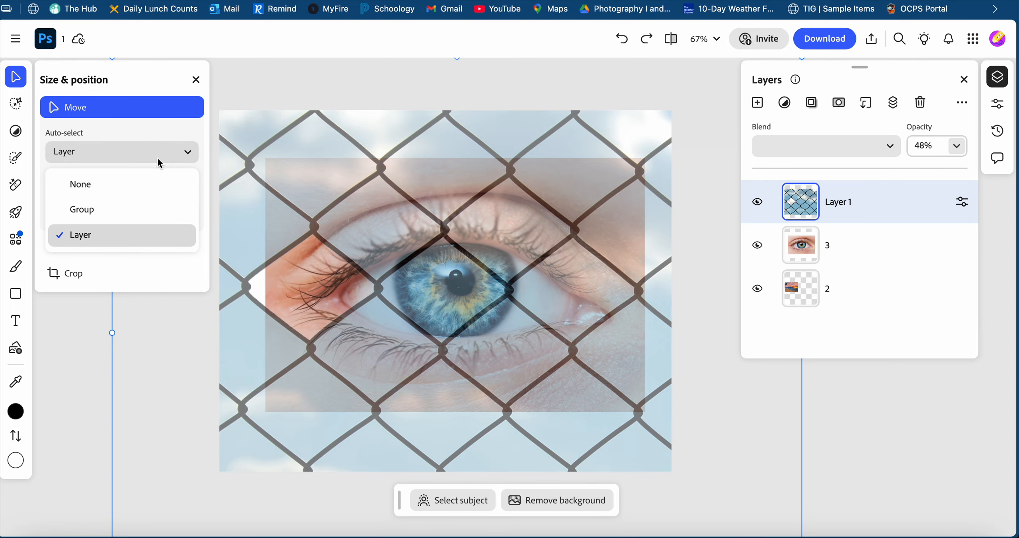
pyautogui.click(154, 184)
pyautogui.click(846, 243)
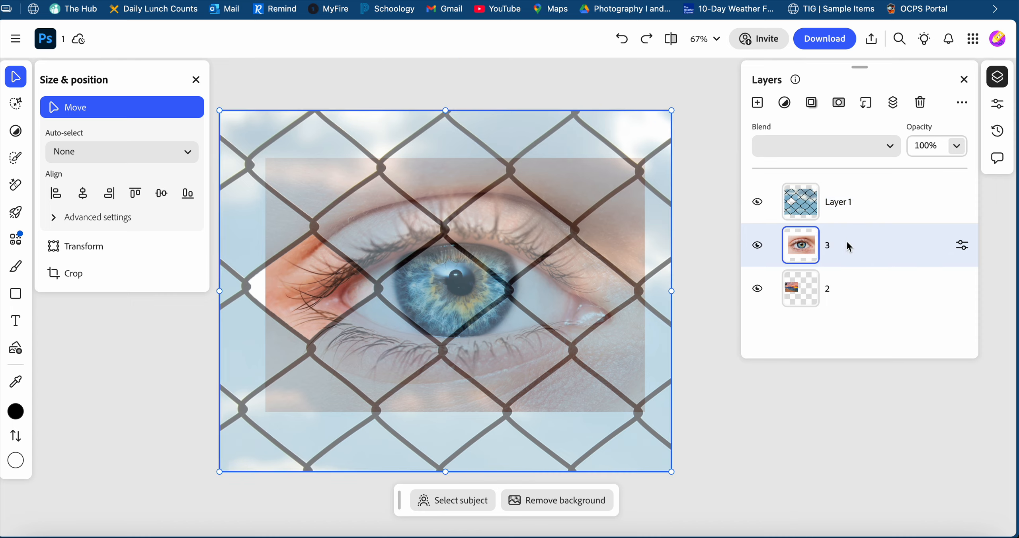
pyautogui.moveTo(451, 240); pyautogui.dragTo(468, 214)
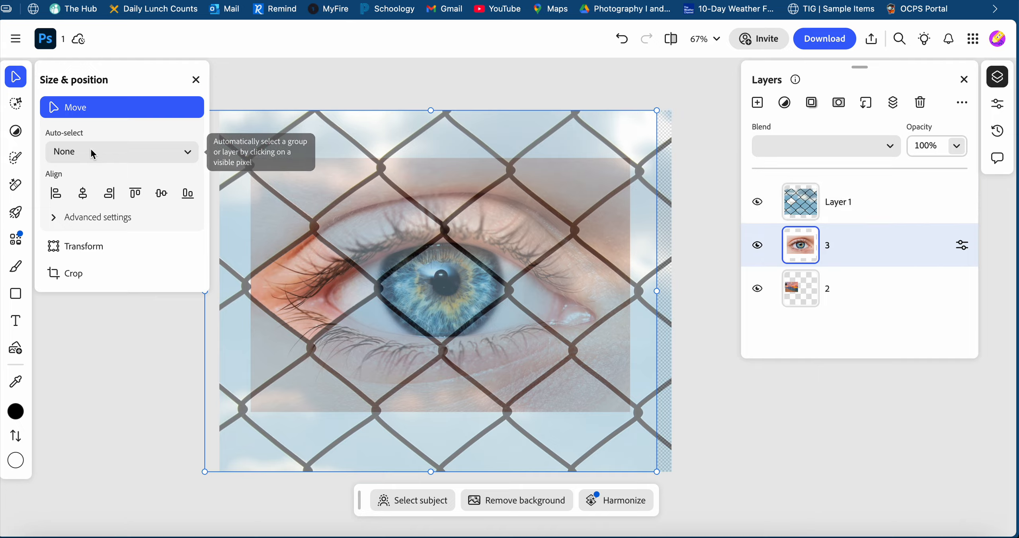
# Step: Switch the Move tool's Auto-select to Layer and return it to None
pyautogui.click(79, 156)
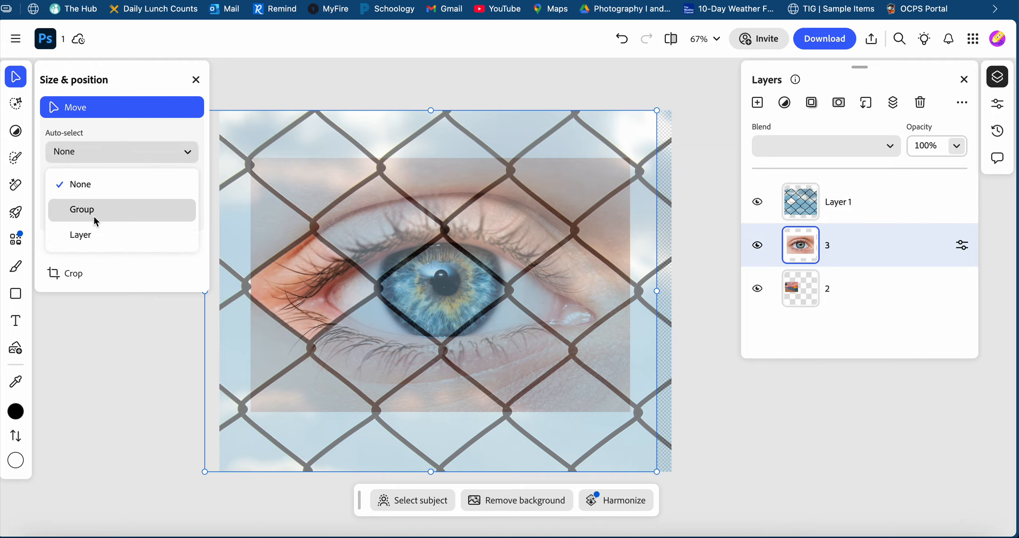
pyautogui.click(92, 234)
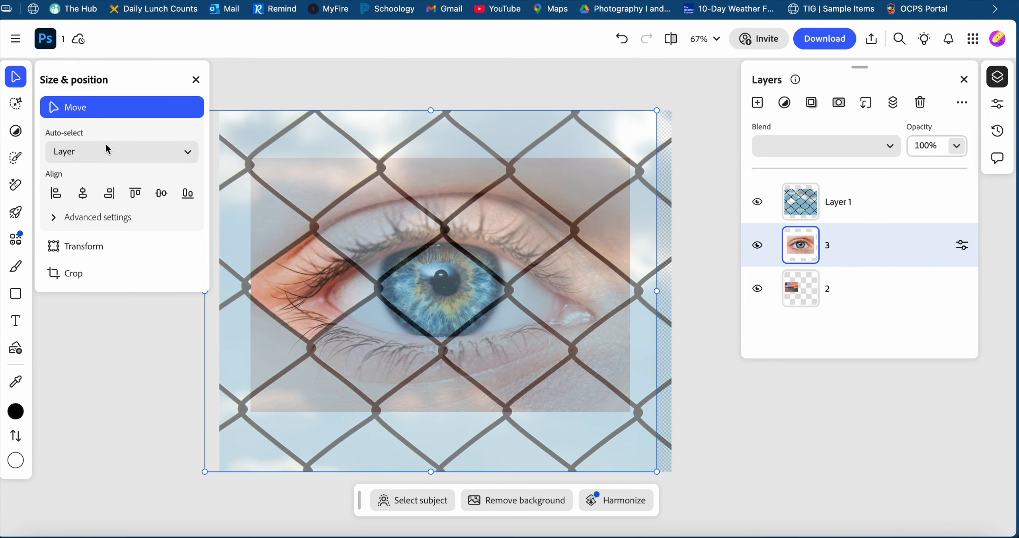
pyautogui.click(99, 154)
pyautogui.click(125, 190)
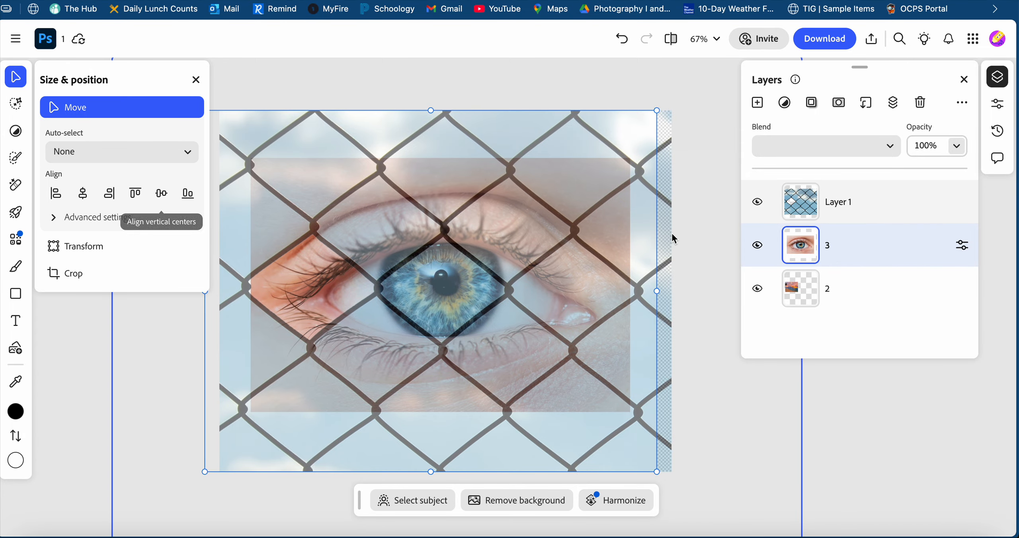
pyautogui.click(161, 193)
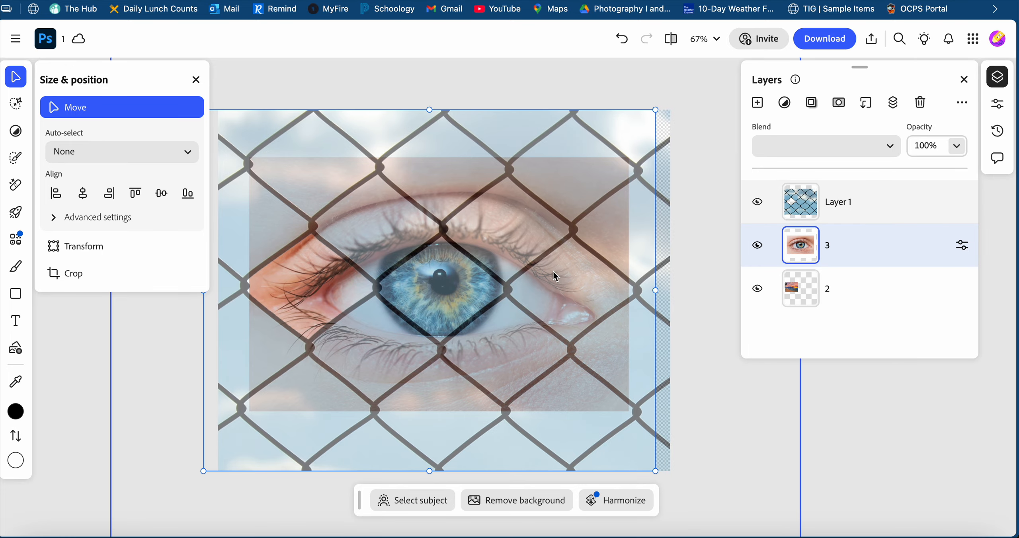
# Step: Shrink the eye photo on layer 3 to about 760 × 608 and place it over the diamond up and right of centre
pyautogui.moveTo(657, 111); pyautogui.dragTo(416, 393)
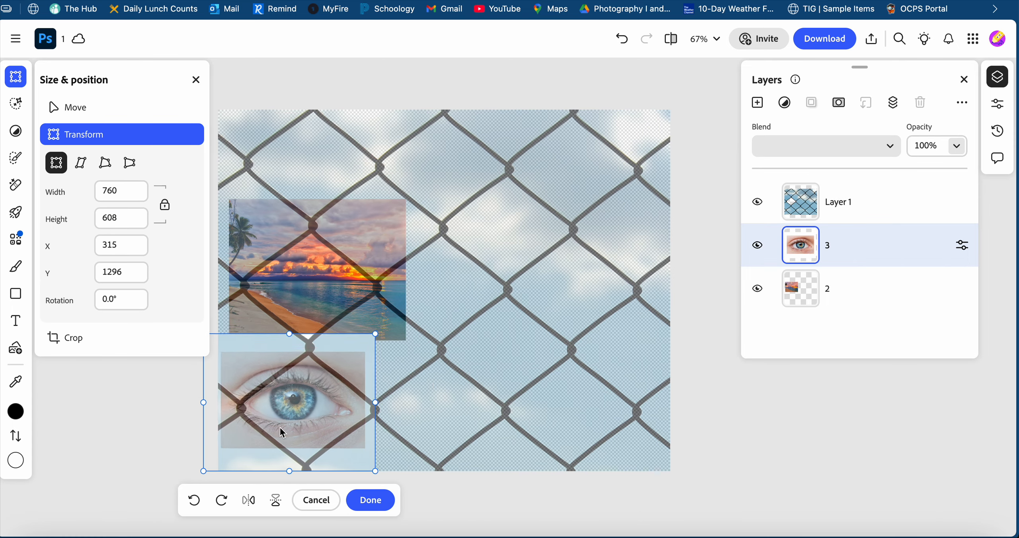
pyautogui.moveTo(282, 433); pyautogui.dragTo(478, 235)
pyautogui.press('Return')
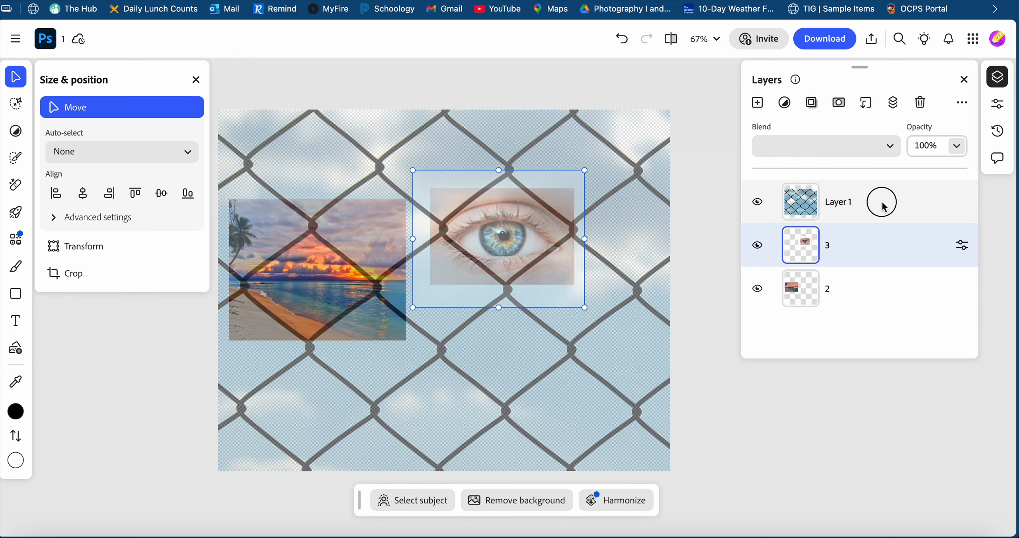
# Step: Restore the opacity of the fence layer, Layer 1, to 100%
pyautogui.click(884, 207)
pyautogui.click(957, 147)
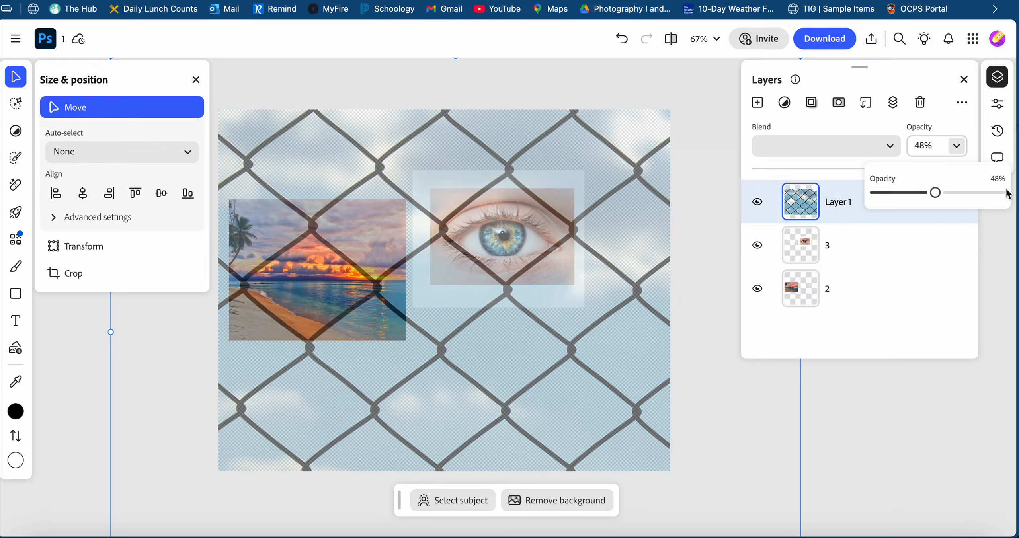
pyautogui.moveTo(936, 194); pyautogui.dragTo(1013, 197)
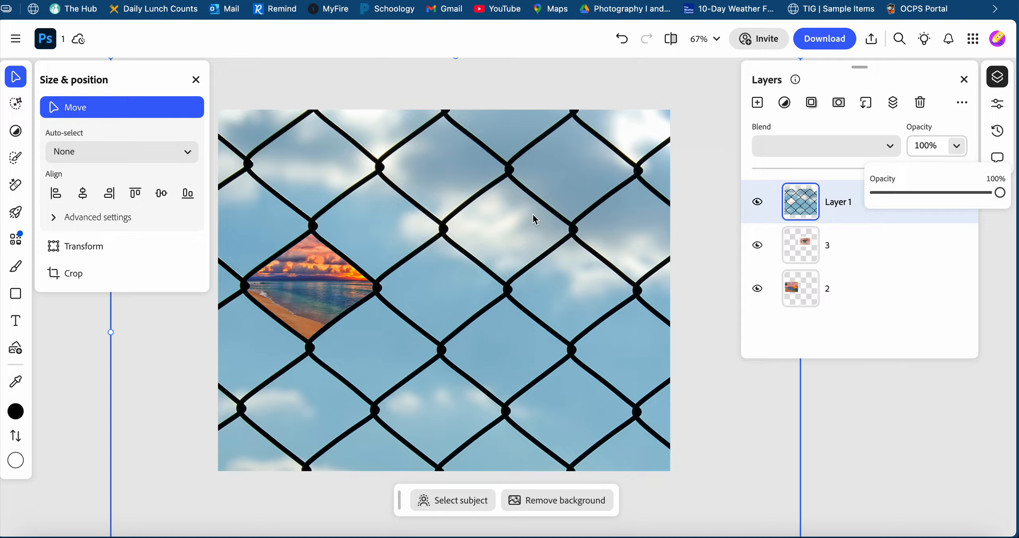
# Step: Use Quick selection on Layer 1 to select the sky in the diamond over the eye photo and extra sky areas along the top edge
pyautogui.click(15, 166)
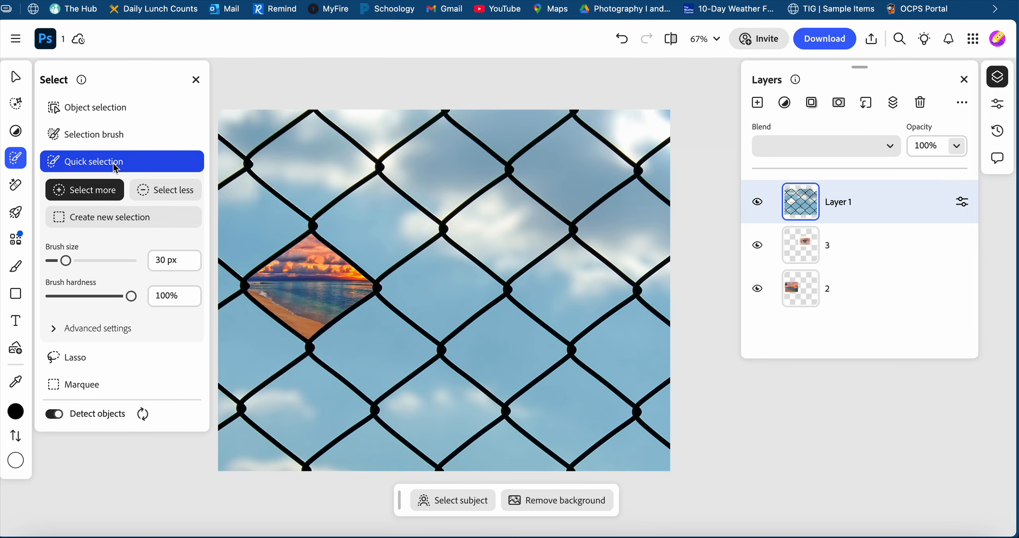
pyautogui.click(489, 228)
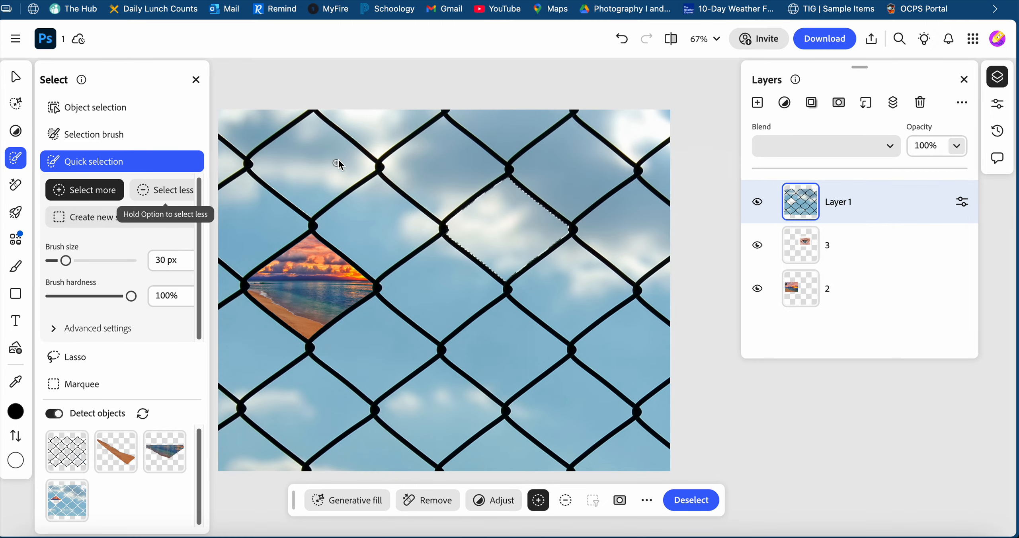
pyautogui.click(371, 129)
pyautogui.click(653, 135)
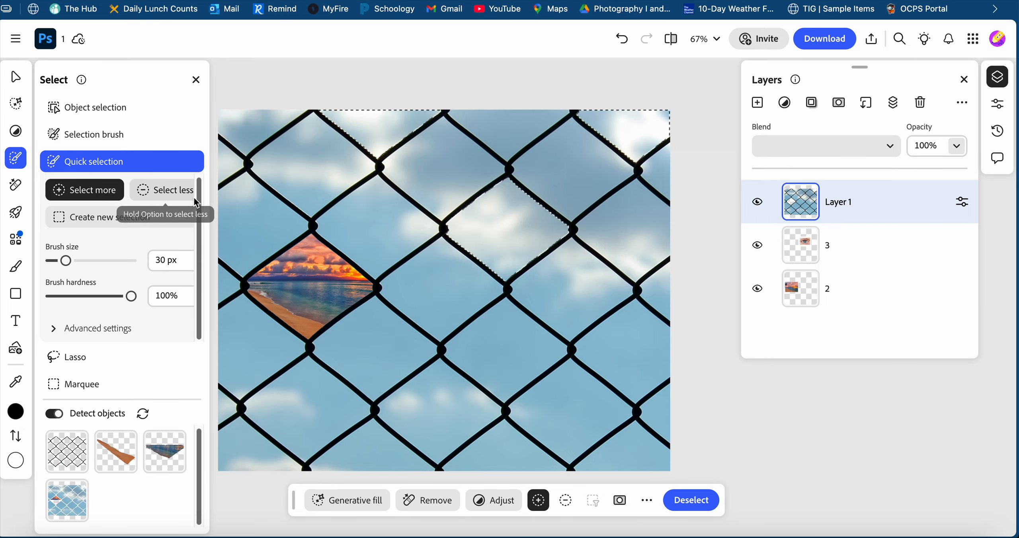
# Step: Subtract the extra sky areas along the top edge from the selection, delete the sky inside the eye's diamond and deselect
pyautogui.click(161, 190)
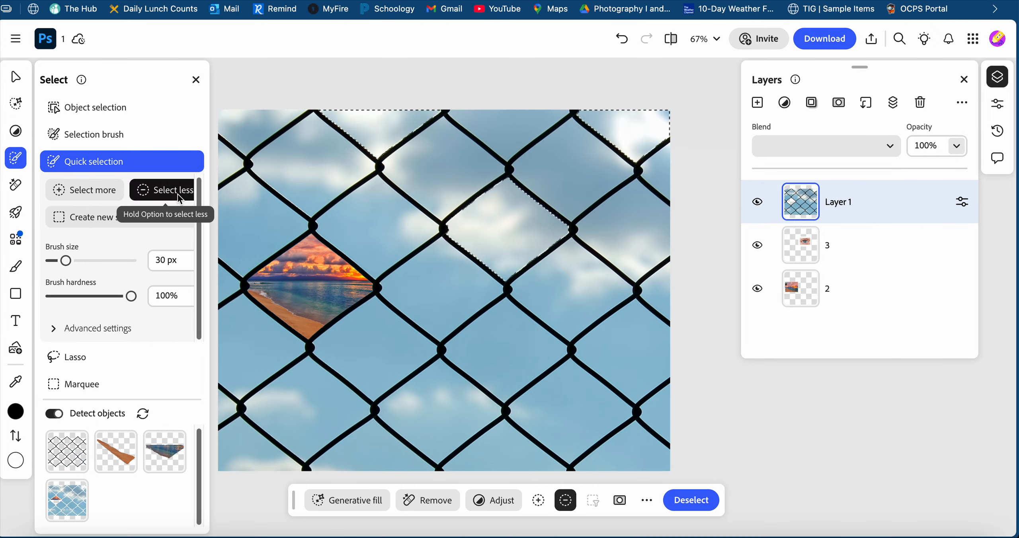
pyautogui.click(376, 125)
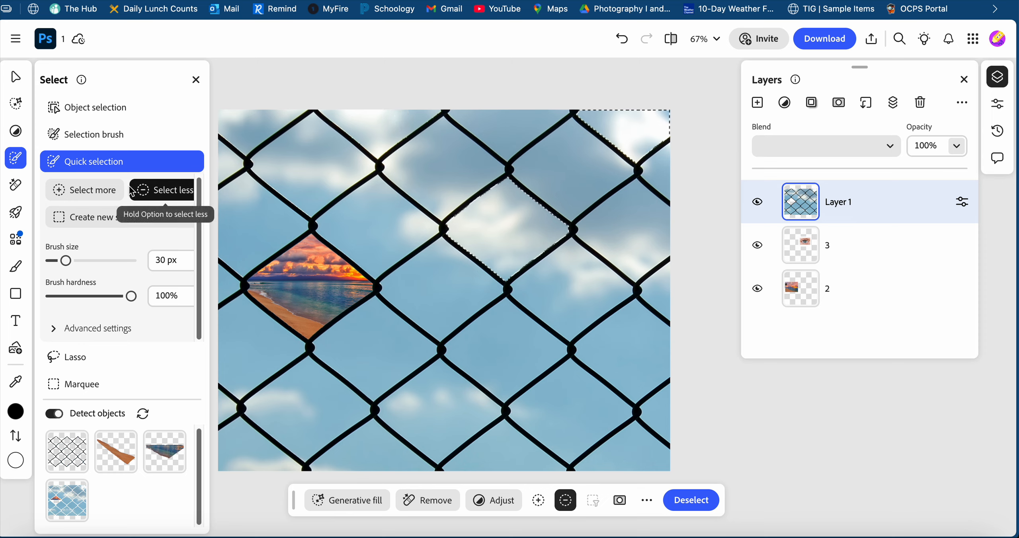
pyautogui.moveTo(609, 121); pyautogui.dragTo(653, 124)
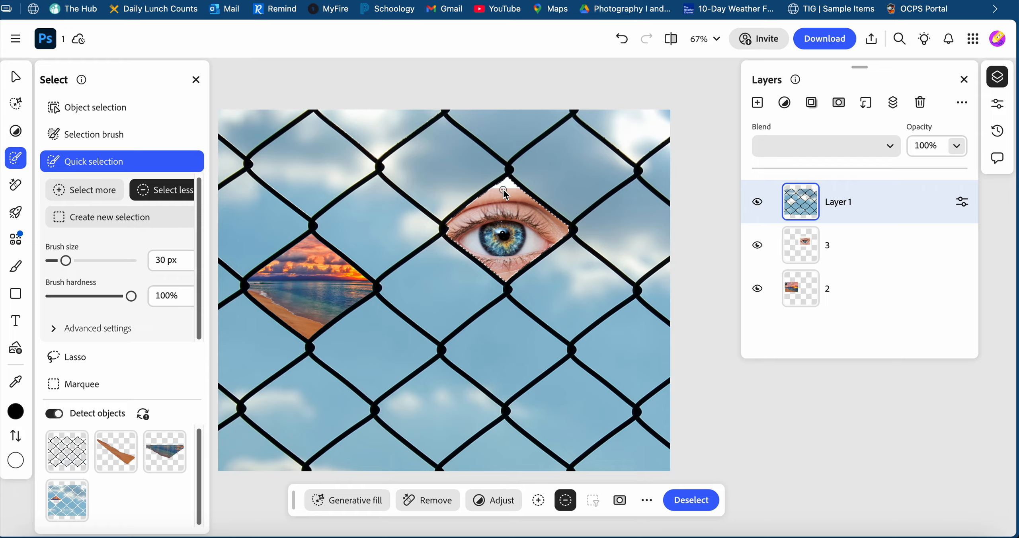
pyautogui.click(711, 501)
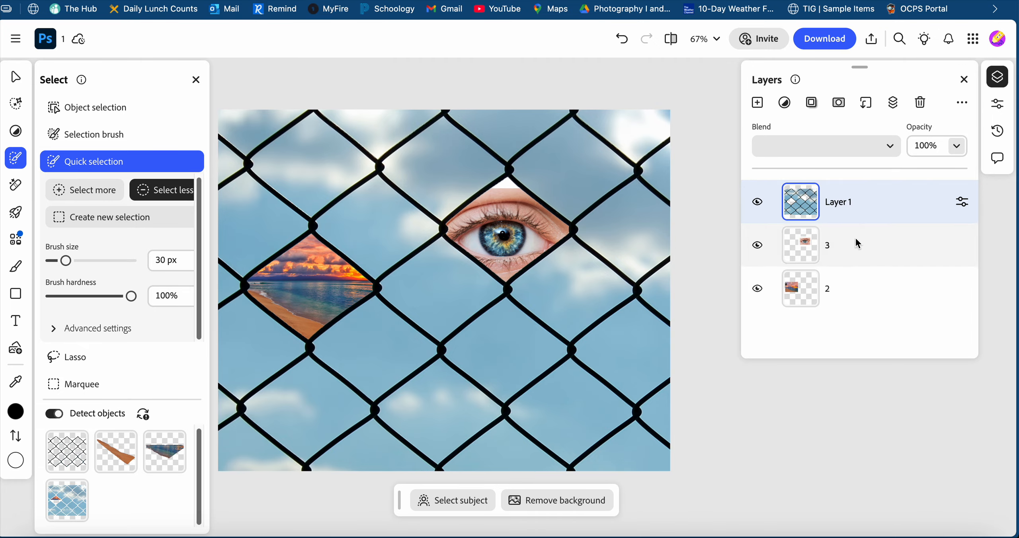
# Step: Enlarge the eye photo on layer 3 to about 863 × 690 and recentre it so it fills its diamond opening
pyautogui.moveTo(856, 238); pyautogui.dragTo(834, 246)
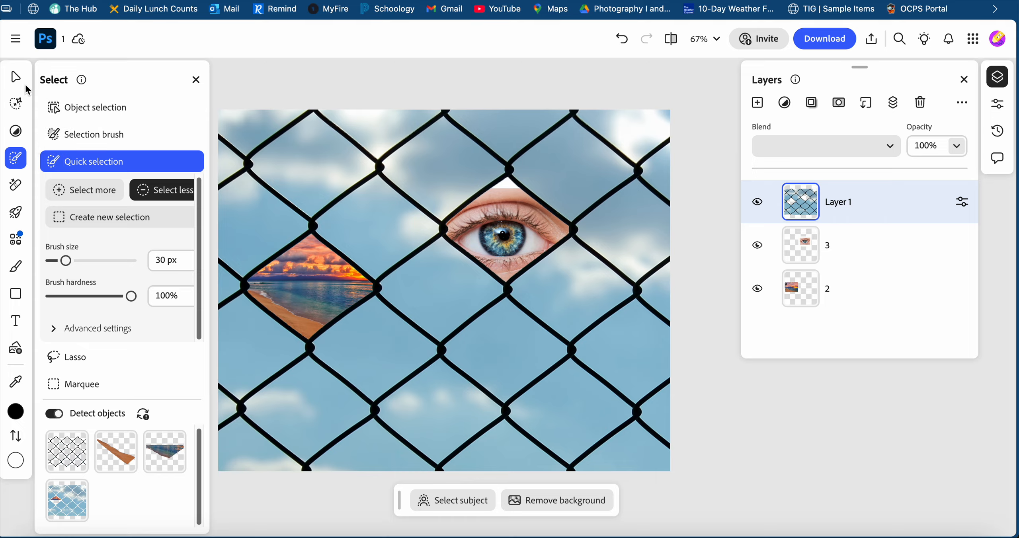
pyautogui.click(16, 76)
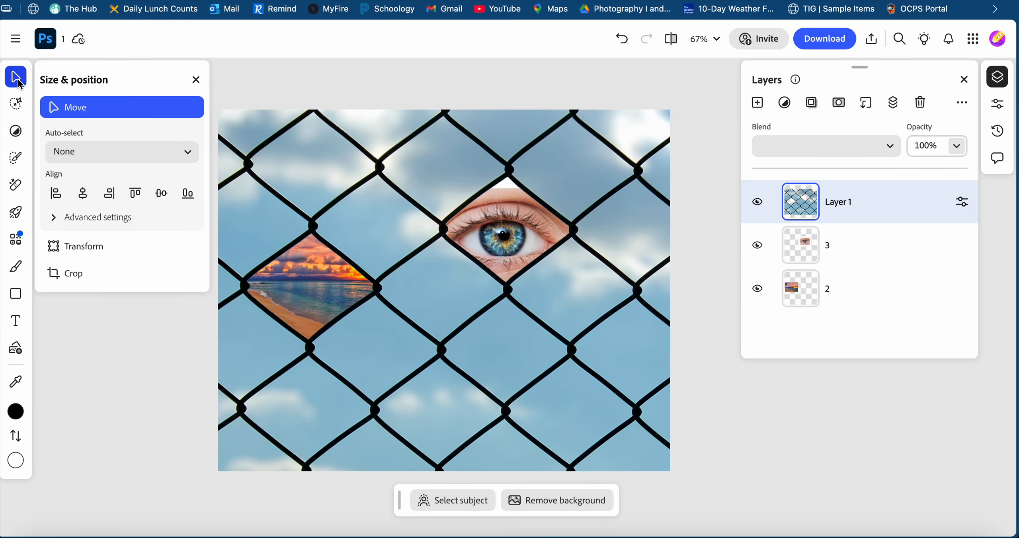
pyautogui.click(909, 251)
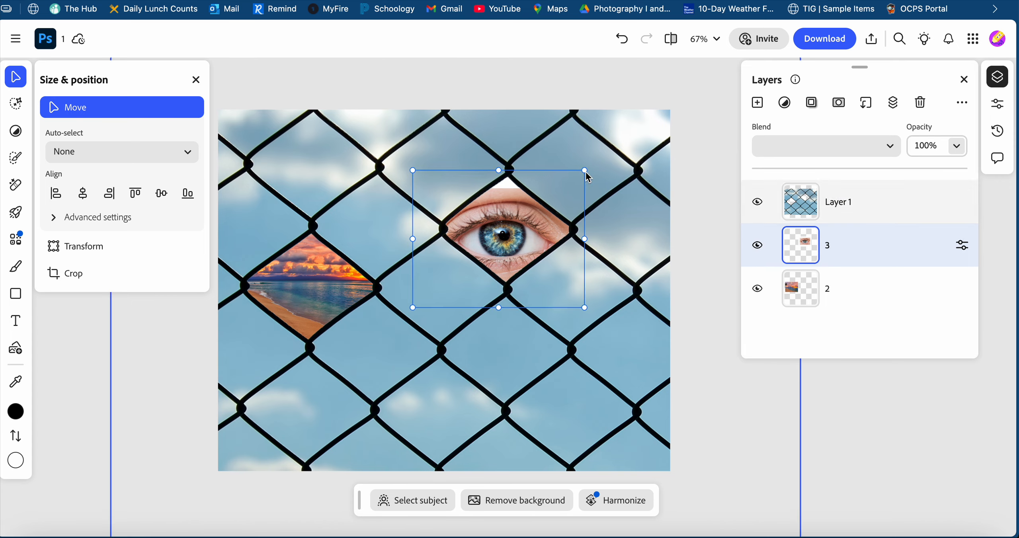
pyautogui.moveTo(588, 175); pyautogui.dragTo(610, 156)
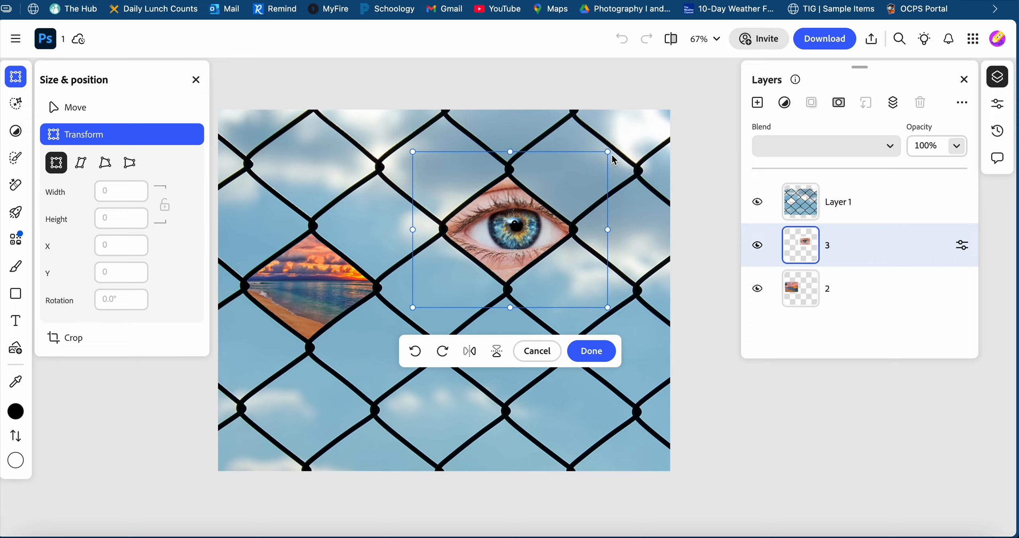
pyautogui.moveTo(562, 207); pyautogui.dragTo(556, 207)
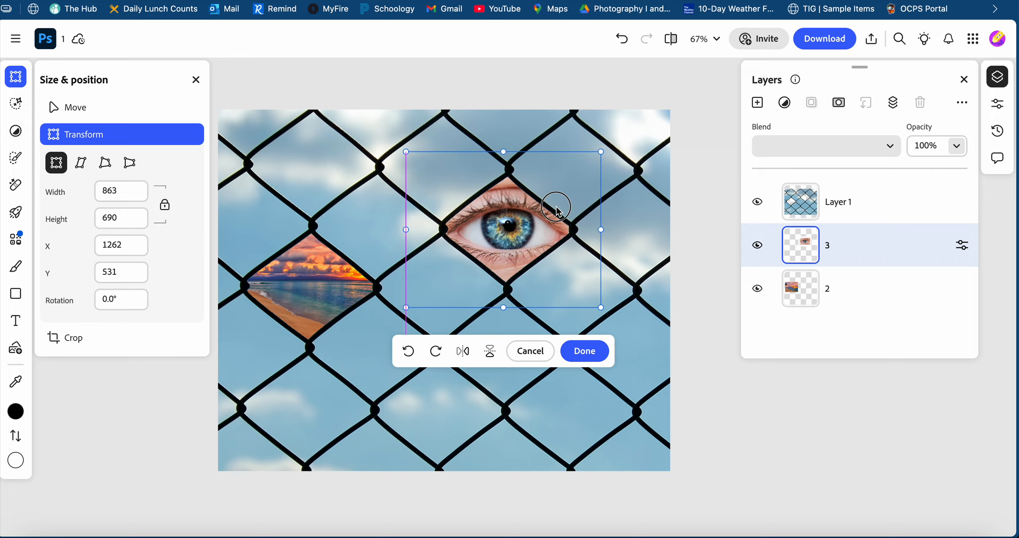
pyautogui.click(601, 352)
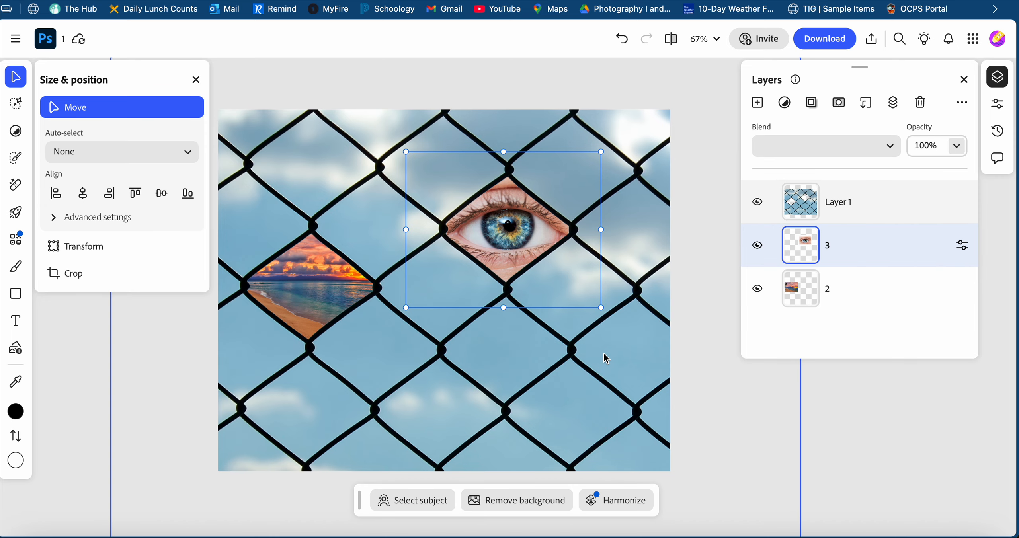
# Step: Import 5.png from Finder into the composite and move its layer directly beneath the fence layer, Layer 1
pyautogui.click(861, 422)
pyautogui.click(35, 536)
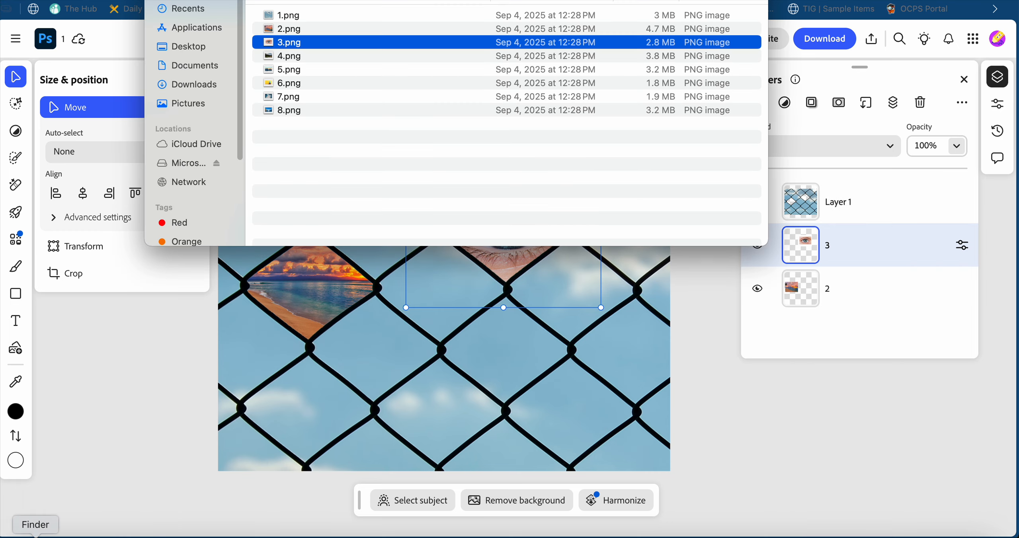
pyautogui.click(313, 69)
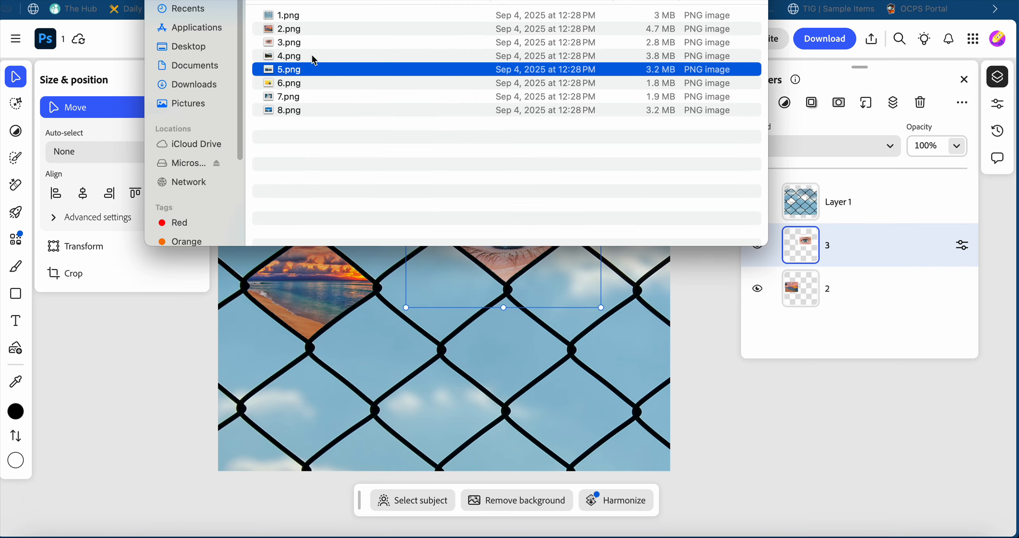
pyautogui.click(314, 59)
pyautogui.moveTo(311, 63); pyautogui.dragTo(329, 96)
pyautogui.click(325, 72)
pyautogui.click(740, 461)
pyautogui.click(800, 201)
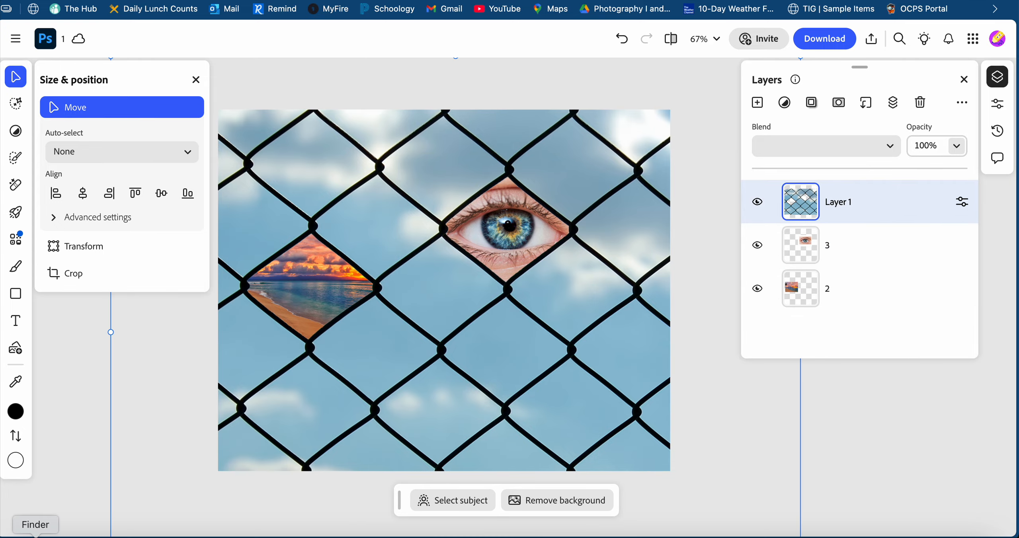
pyautogui.click(36, 537)
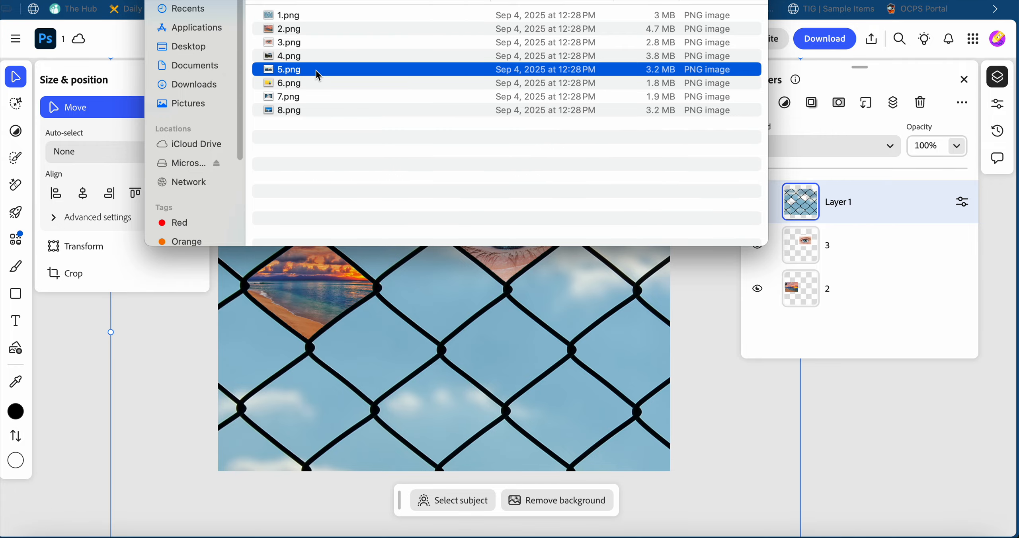
pyautogui.moveTo(319, 75); pyautogui.dragTo(460, 303)
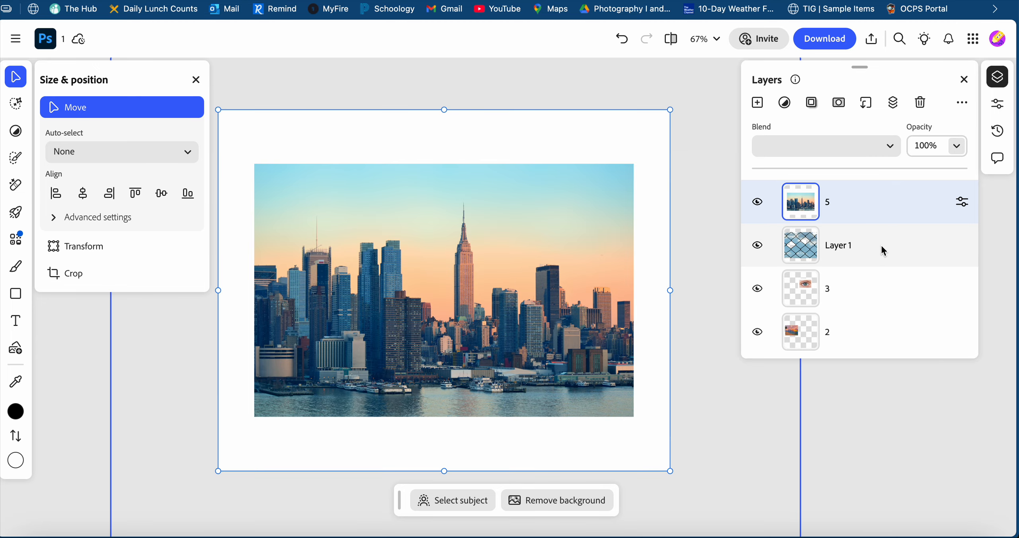
pyautogui.moveTo(883, 217); pyautogui.dragTo(888, 262)
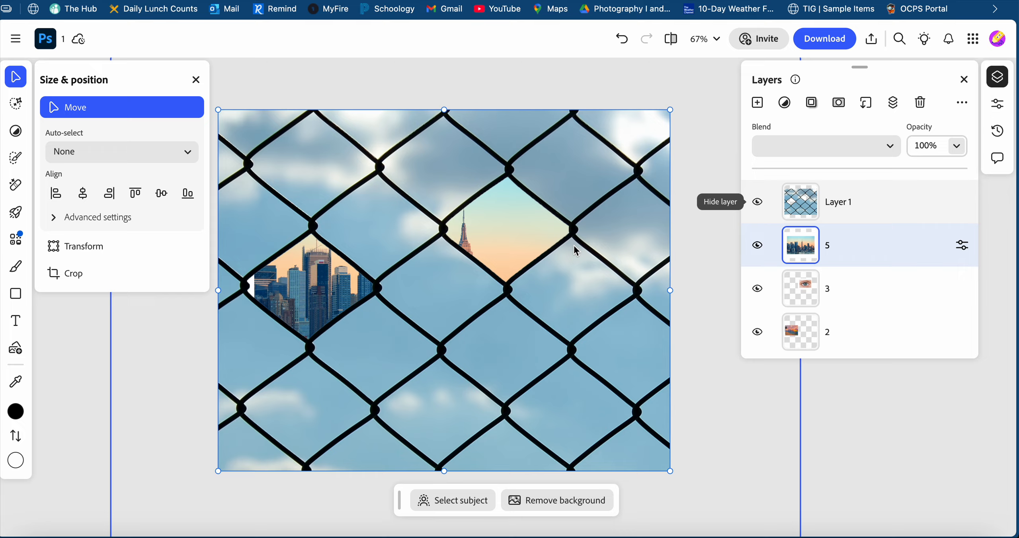
pyautogui.click(920, 192)
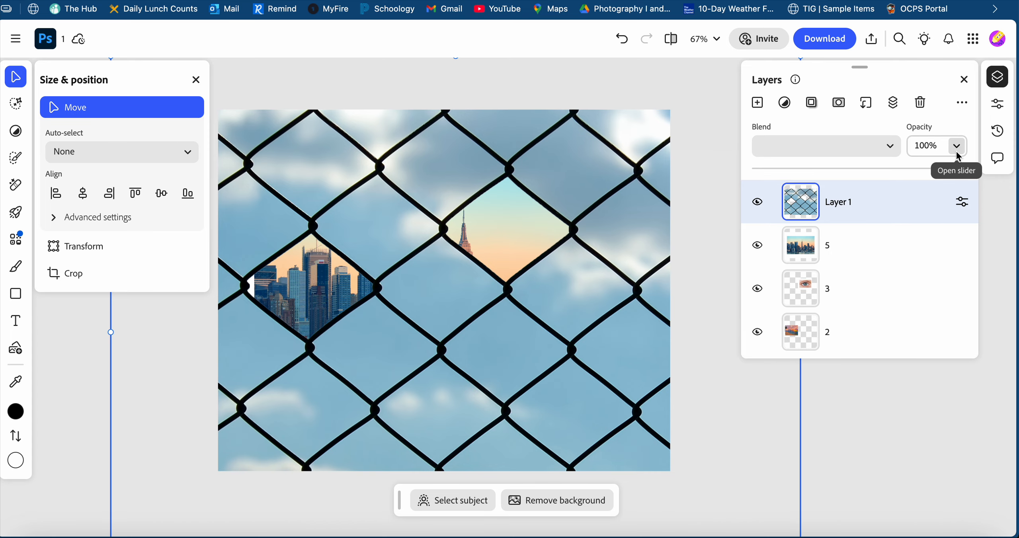
pyautogui.click(955, 152)
pyautogui.click(918, 192)
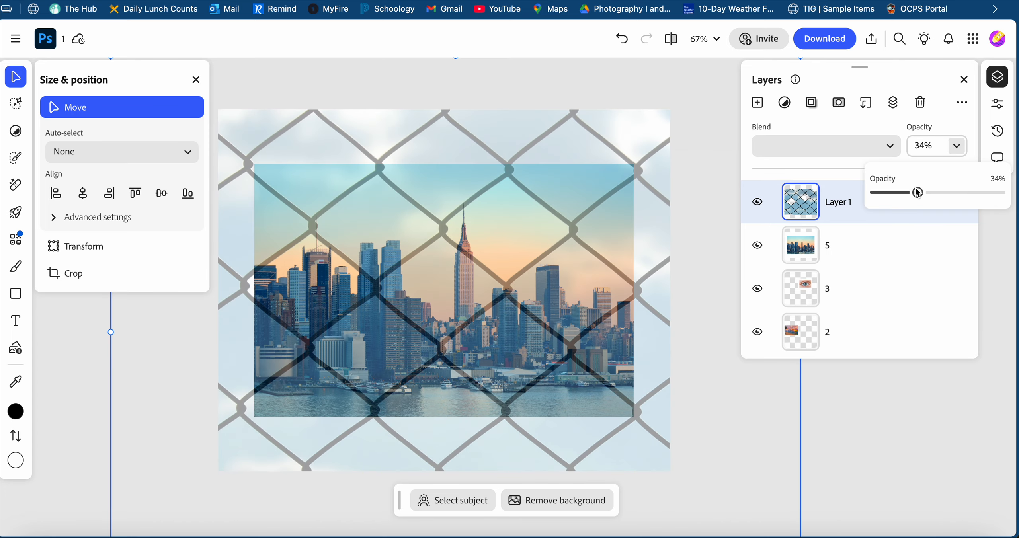
pyautogui.click(1008, 195)
# Step: Hide Layer 1 and shrink the city skyline photo on layer 5 to about 754 × 604 in the canvas's lower-right corner
pyautogui.click(758, 202)
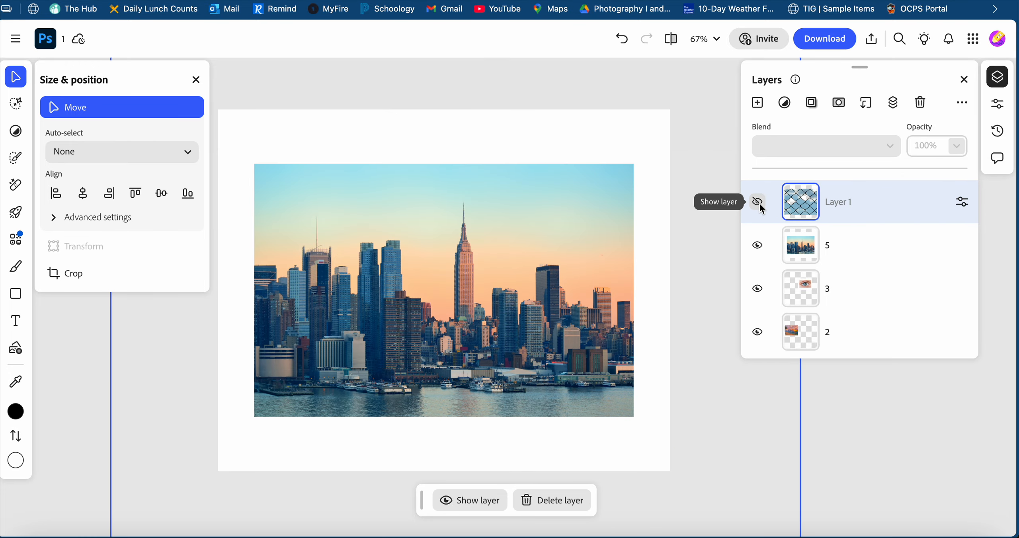
pyautogui.click(899, 258)
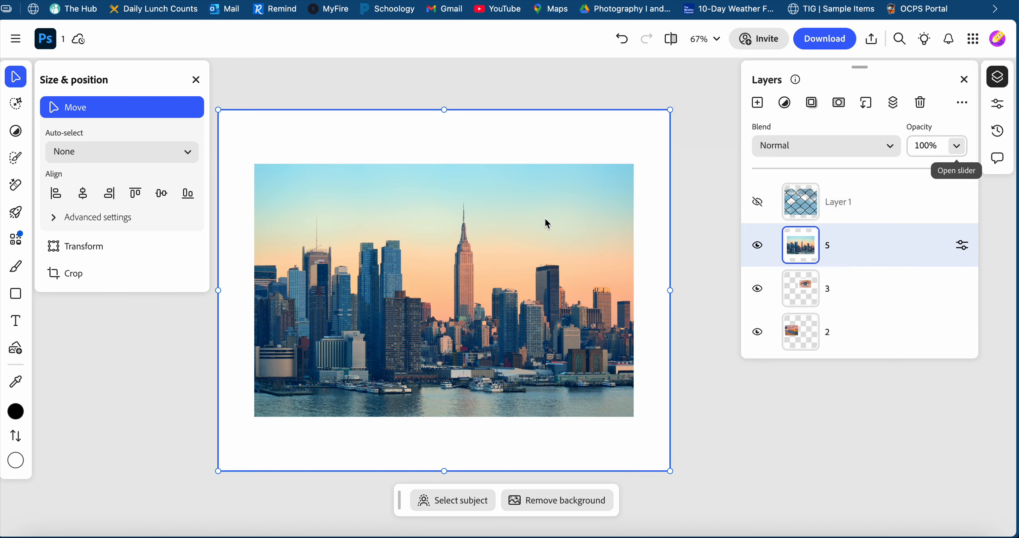
pyautogui.moveTo(218, 113); pyautogui.dragTo(521, 400)
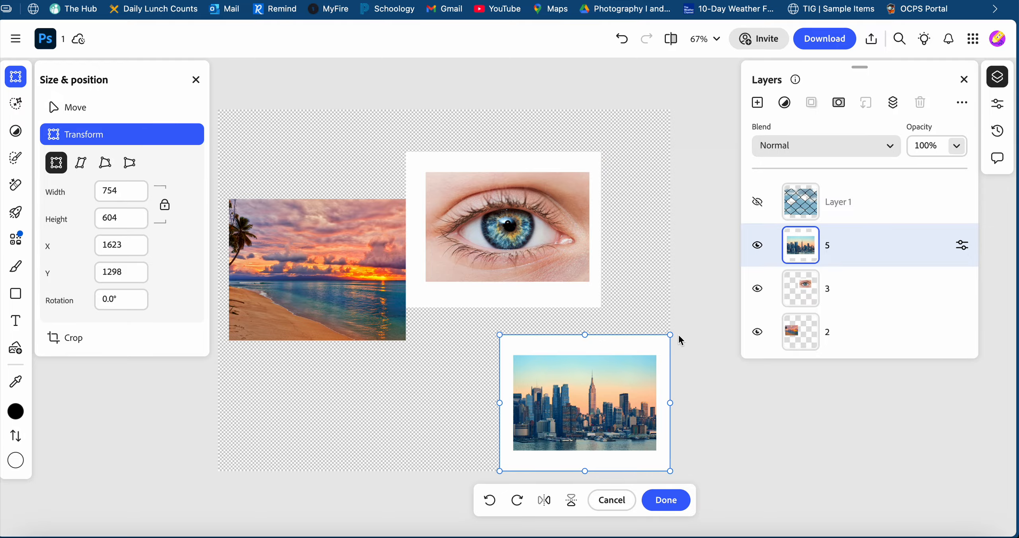
# Step: Show Layer 1 again, use Quick selection to delete its sky inside the lower-right diamond over the skyline photo, and deselect
pyautogui.click(858, 203)
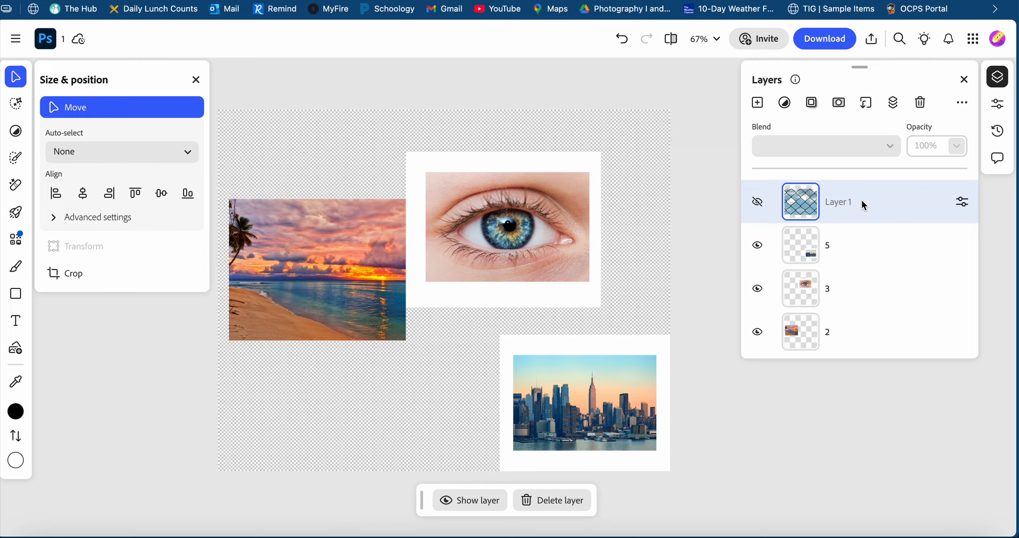
pyautogui.click(757, 202)
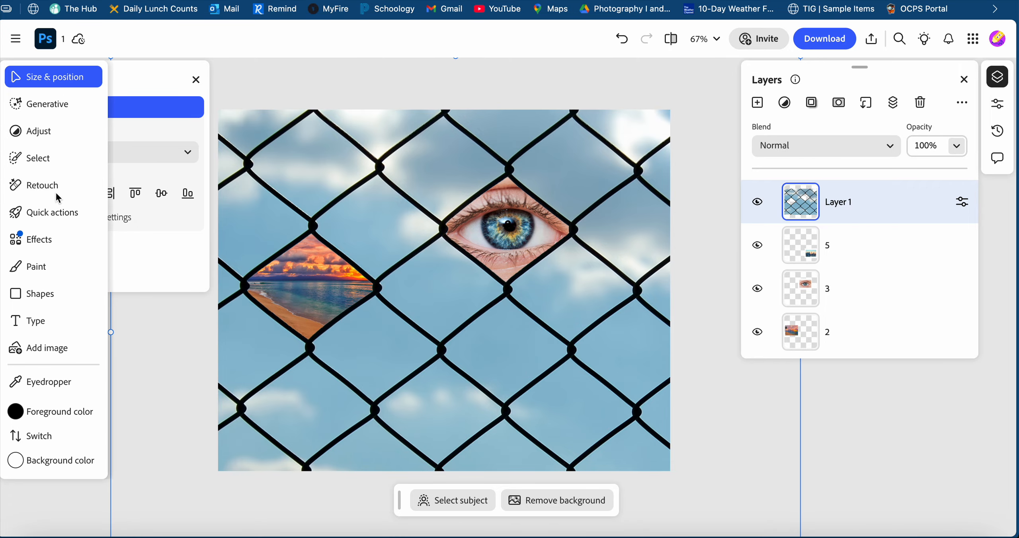
pyautogui.click(59, 161)
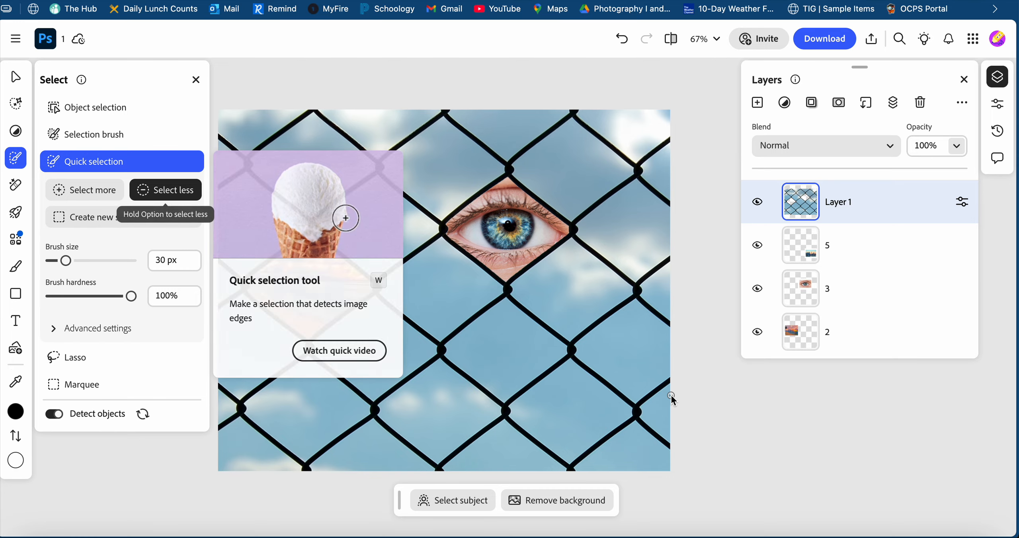
pyautogui.click(569, 421)
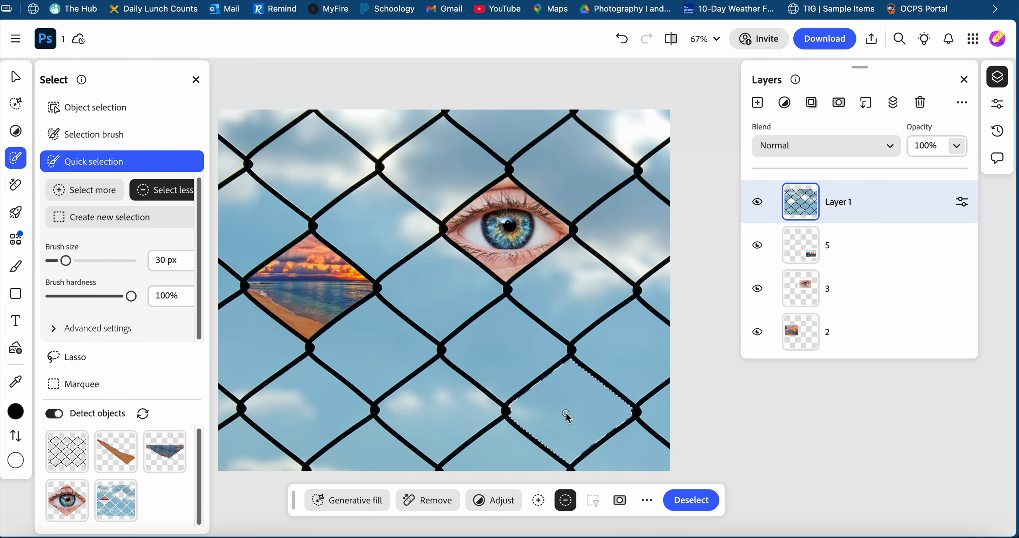
pyautogui.press('Delete')
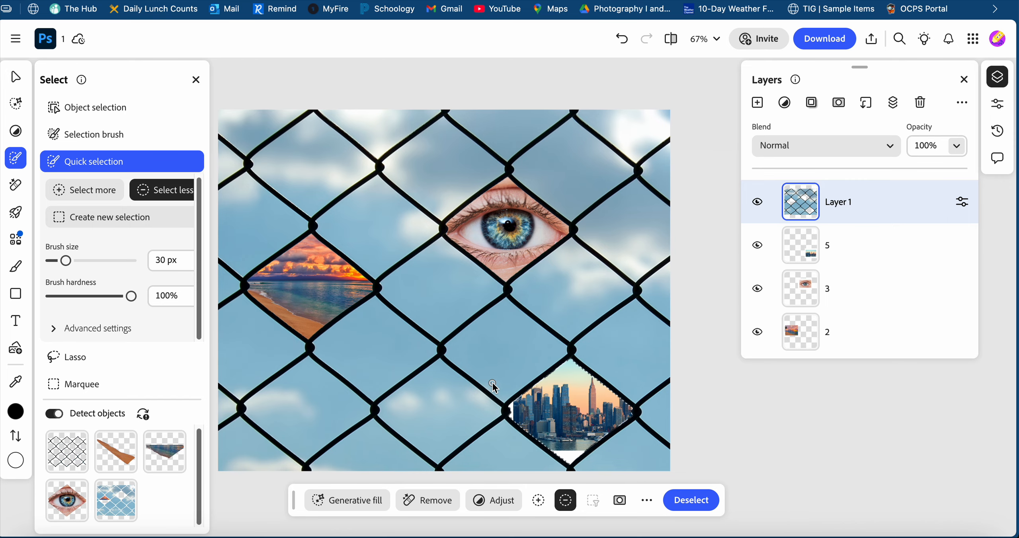
pyautogui.click(683, 498)
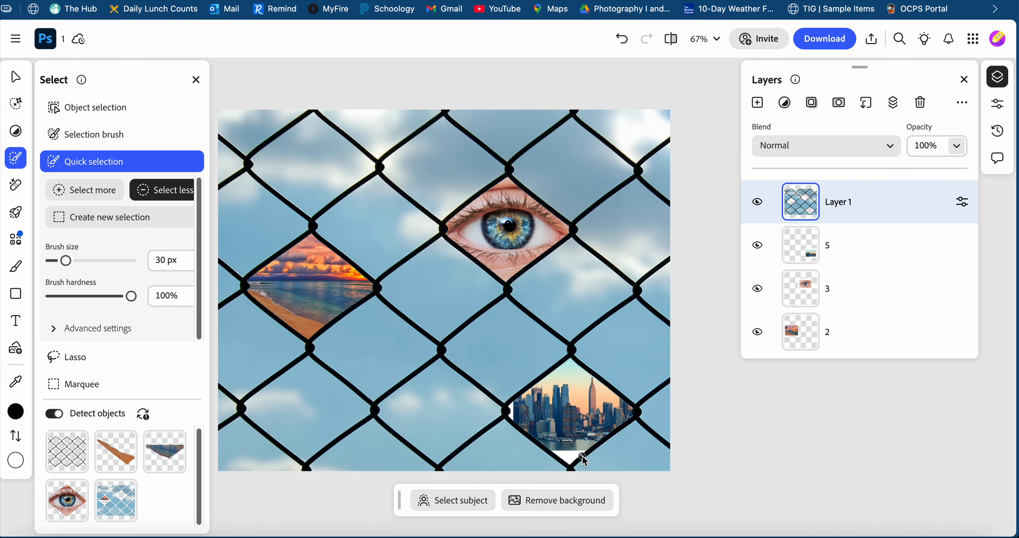
# Step: Enlarge the skyline photo on layer 5 to about 952 × 762 and shift it down and slightly right to fill its diamond
pyautogui.scroll(1, 536, 337)
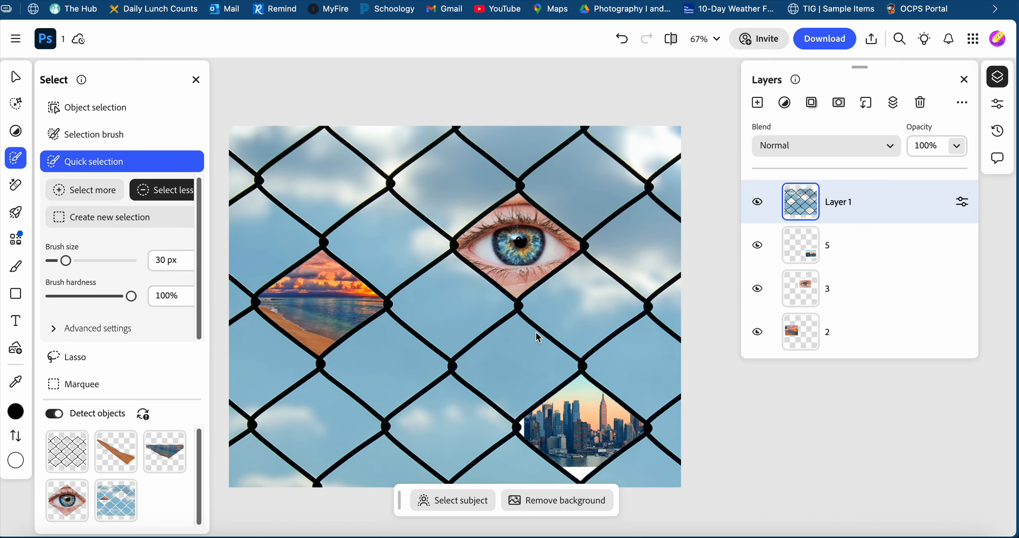
pyautogui.click(860, 244)
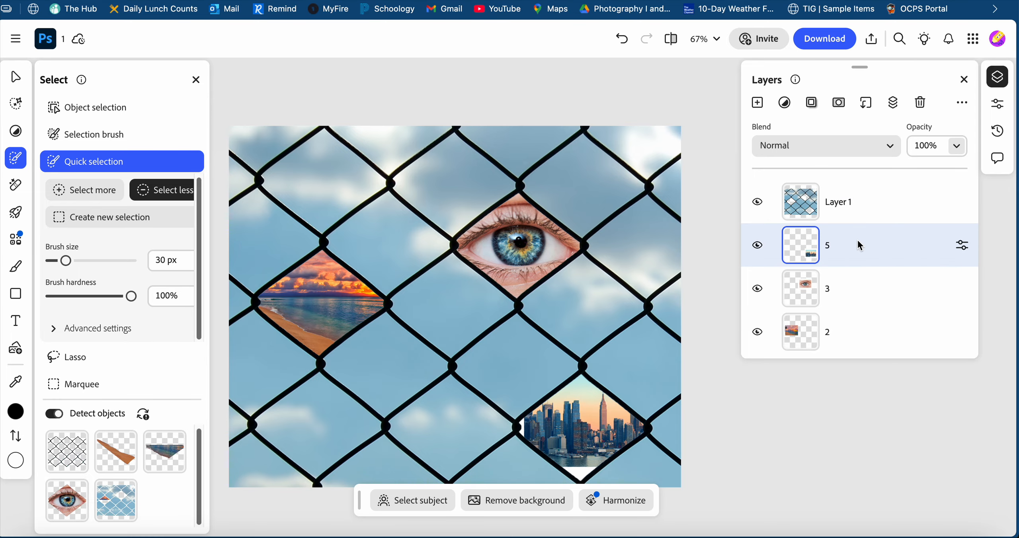
pyautogui.click(24, 81)
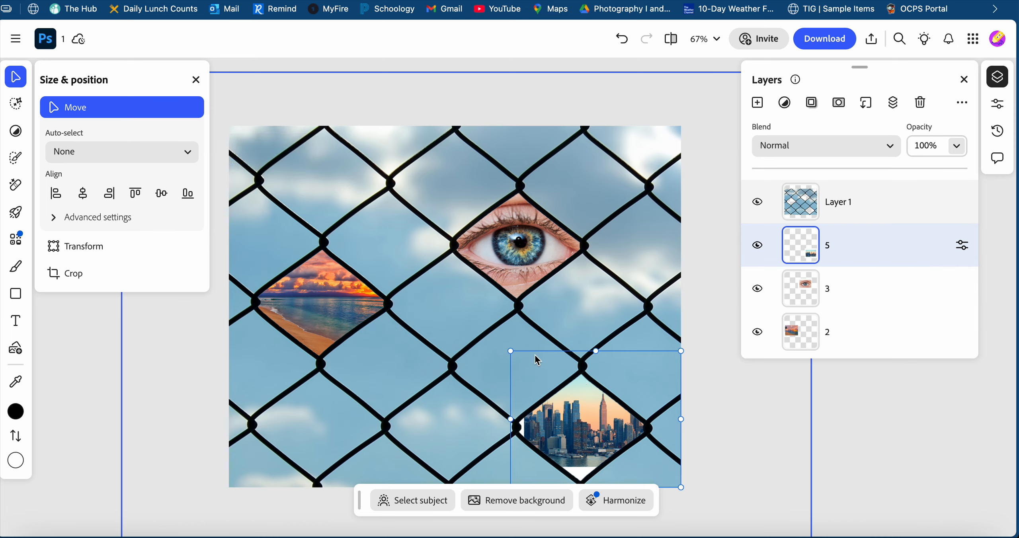
pyautogui.moveTo(511, 352); pyautogui.dragTo(446, 335)
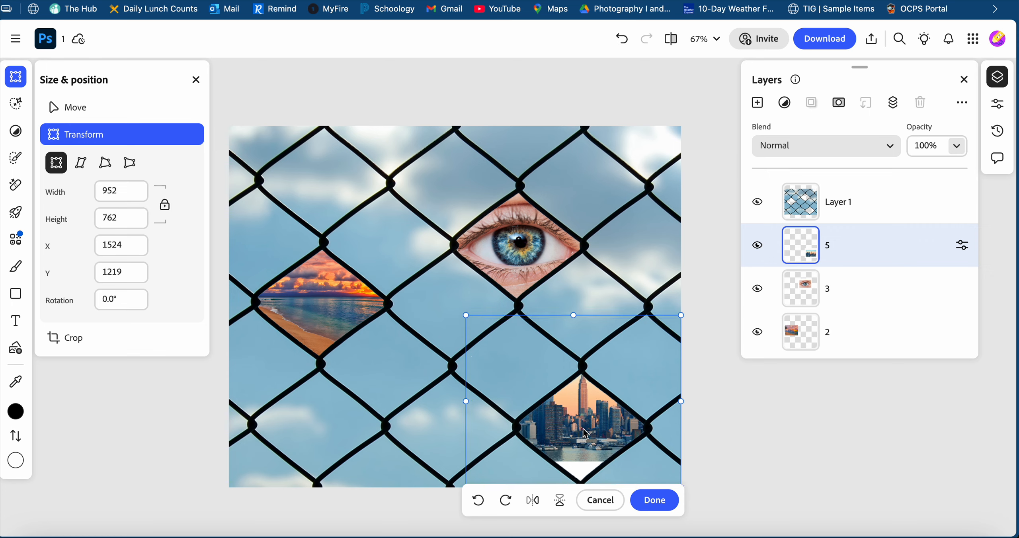
pyautogui.moveTo(583, 436); pyautogui.dragTo(593, 461)
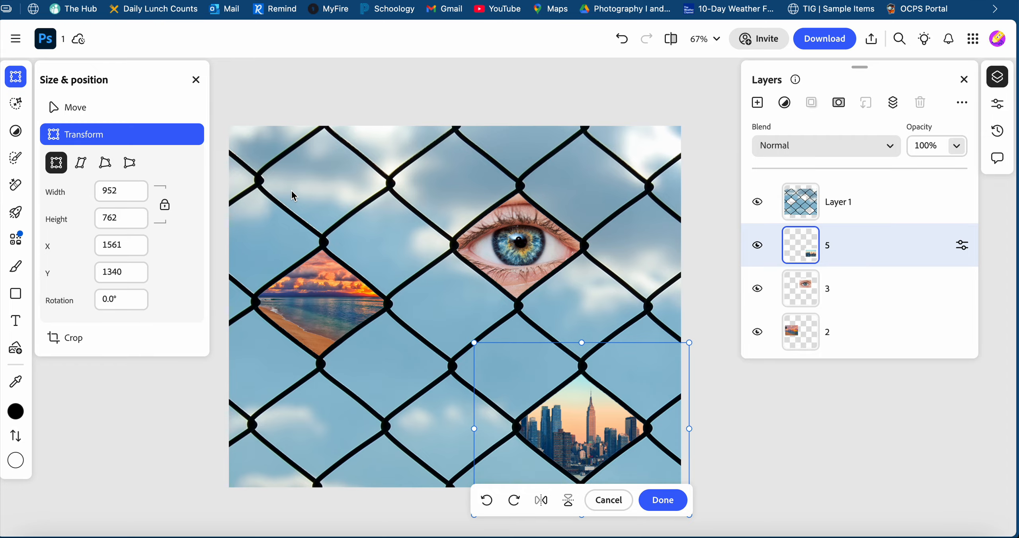
# Step: Save a copy of the composite to Adobe cloud storage under the name Fence
pyautogui.click(20, 42)
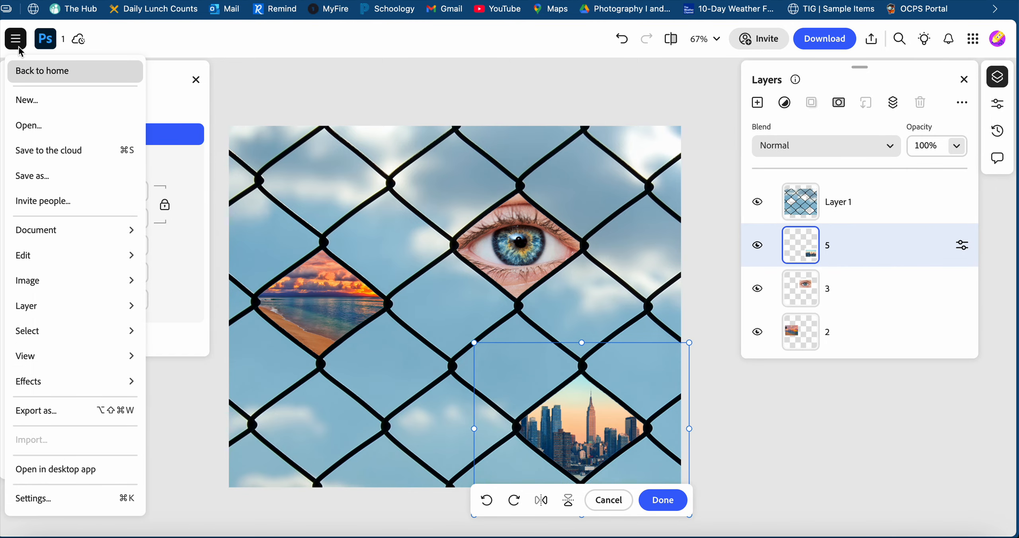
pyautogui.click(97, 183)
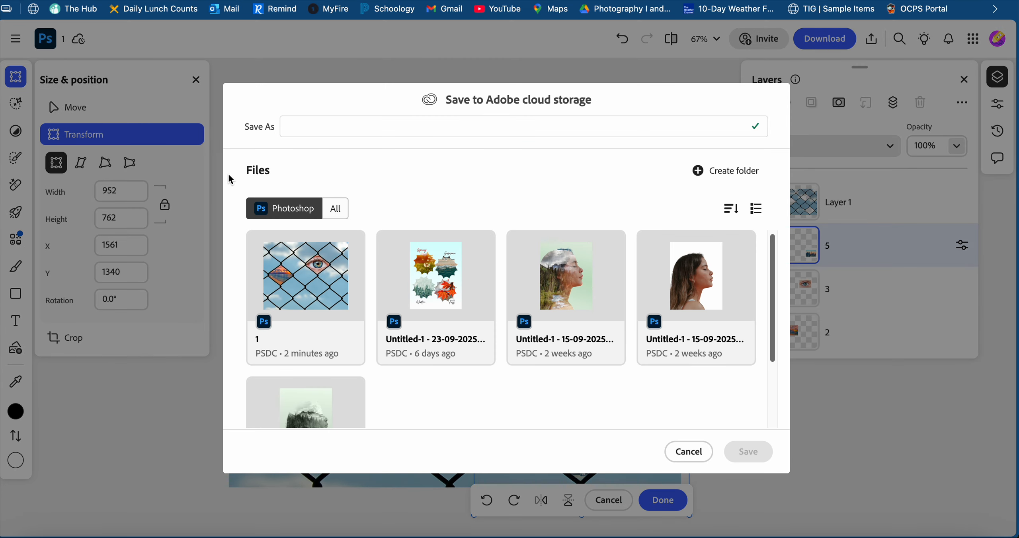
pyautogui.click(344, 127)
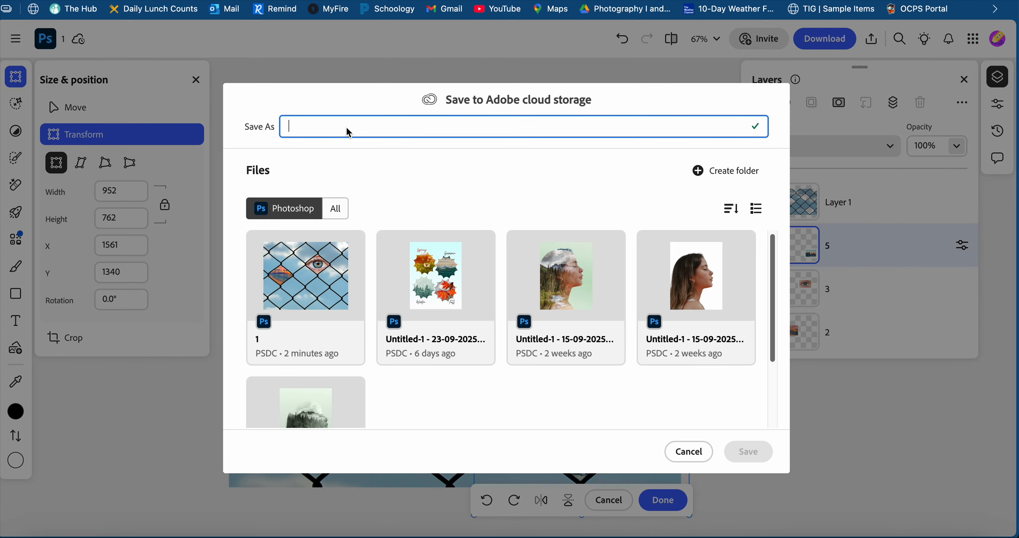
pyautogui.write('Fence')
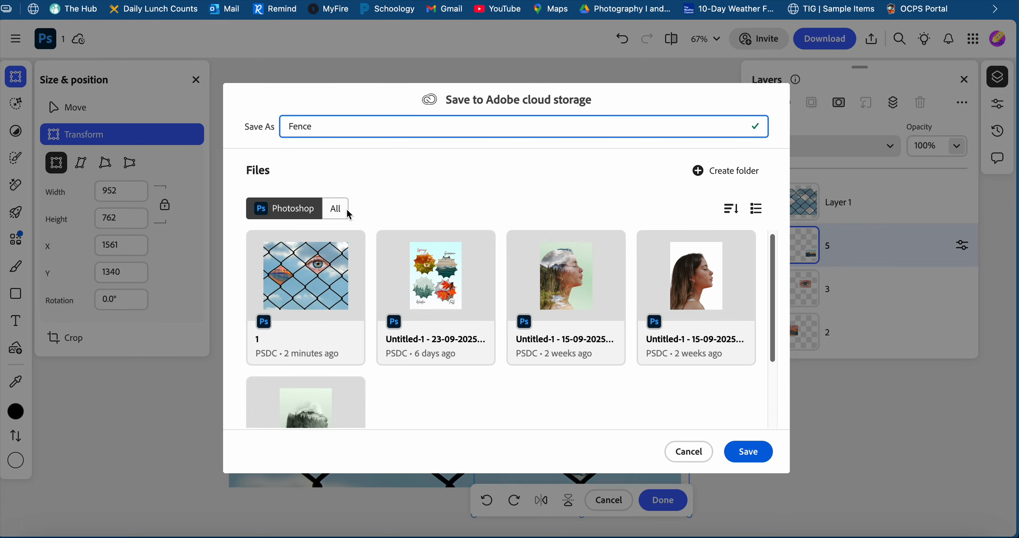
pyautogui.click(336, 208)
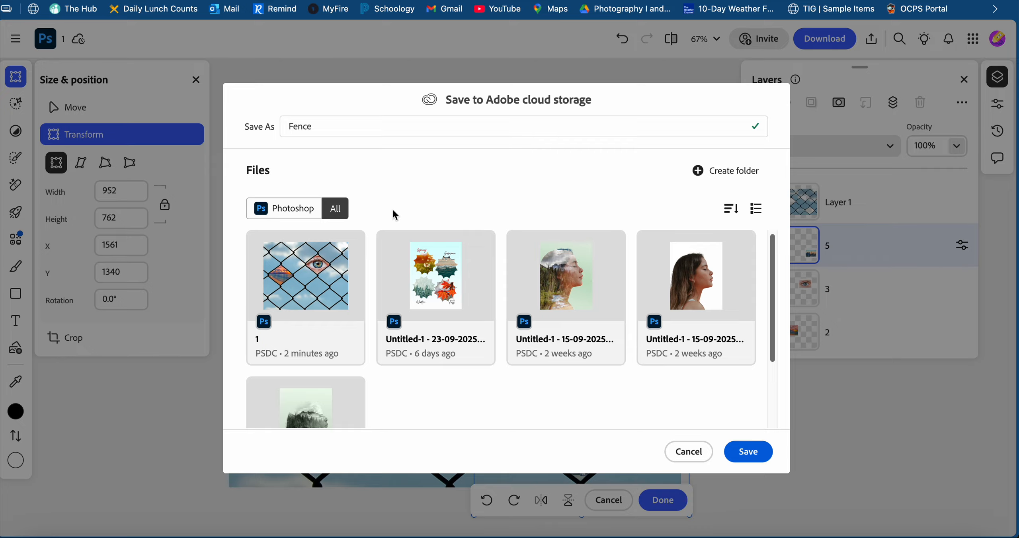
pyautogui.scroll(-3, 435, 286)
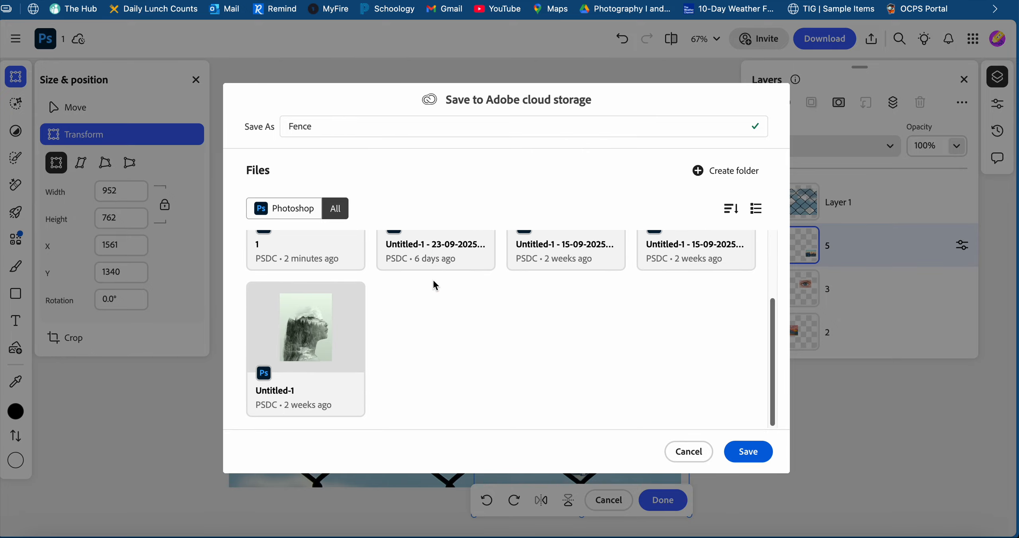
pyautogui.scroll(3, 436, 285)
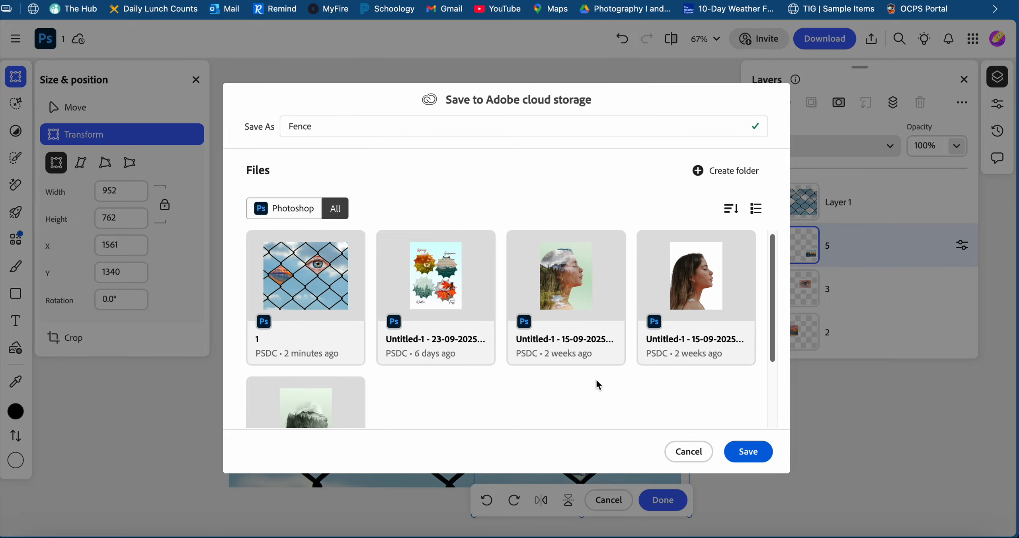
pyautogui.click(756, 449)
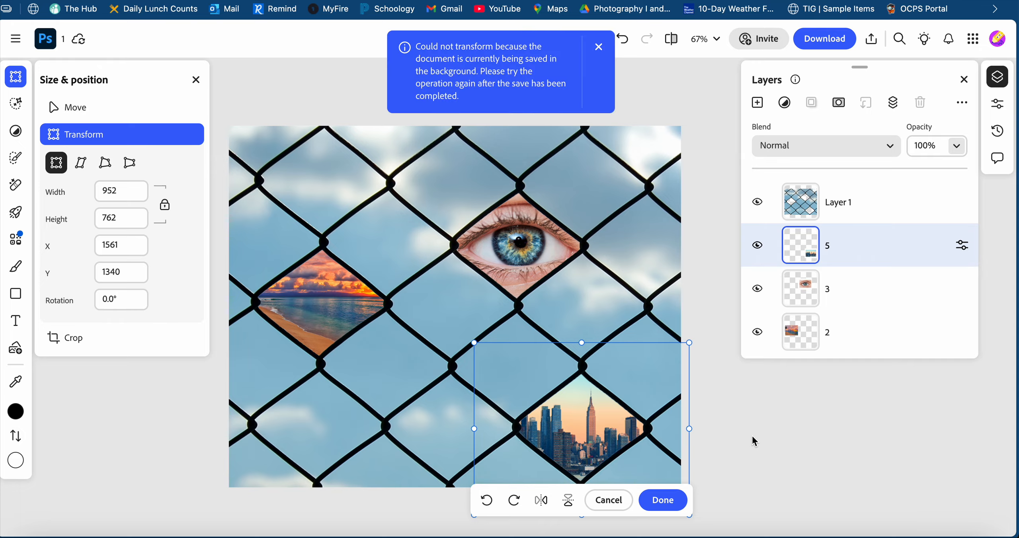
pyautogui.click(598, 46)
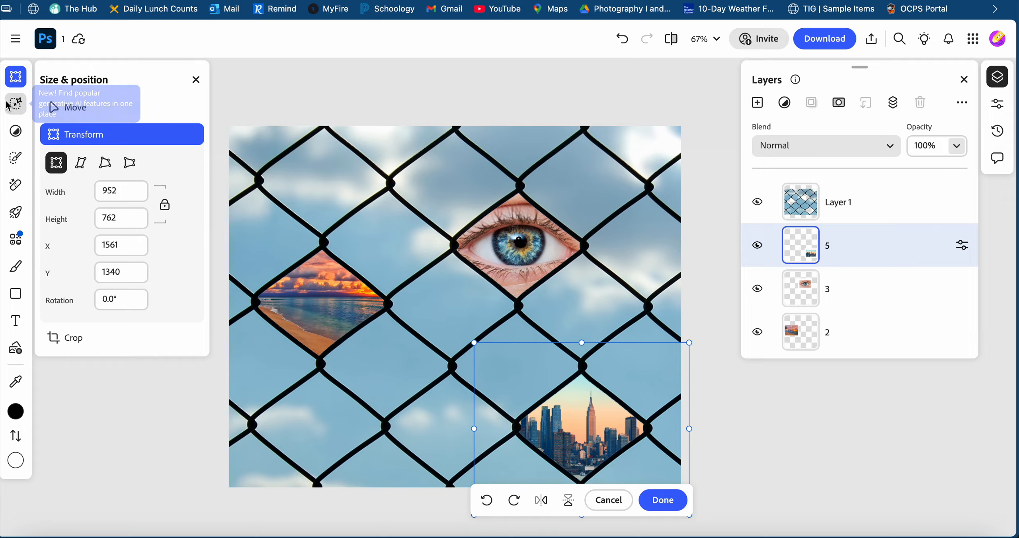
# Step: Export the composite as a PNG to the Fence folder, with the creator's surname followed by "Fence" as the file name
pyautogui.click(13, 47)
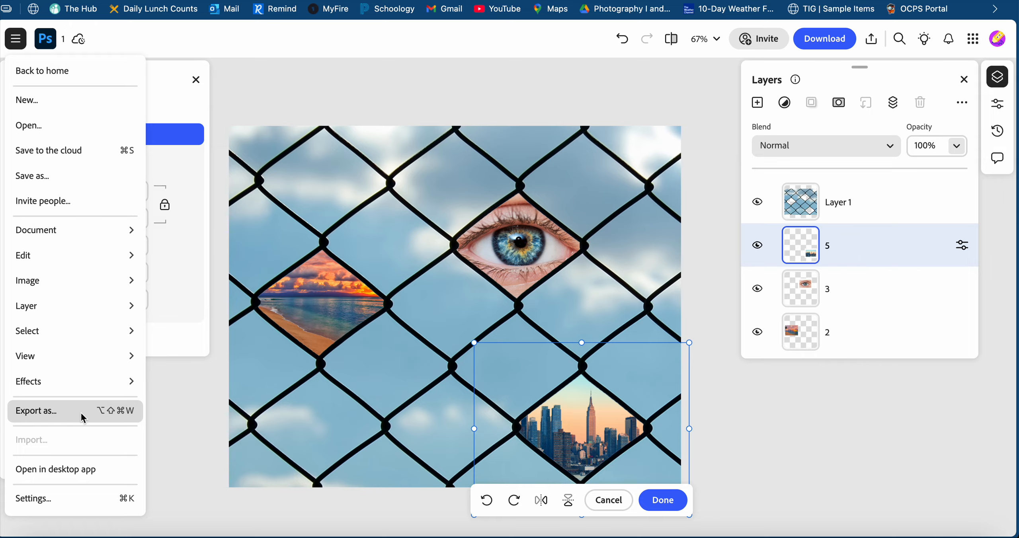
pyautogui.click(68, 412)
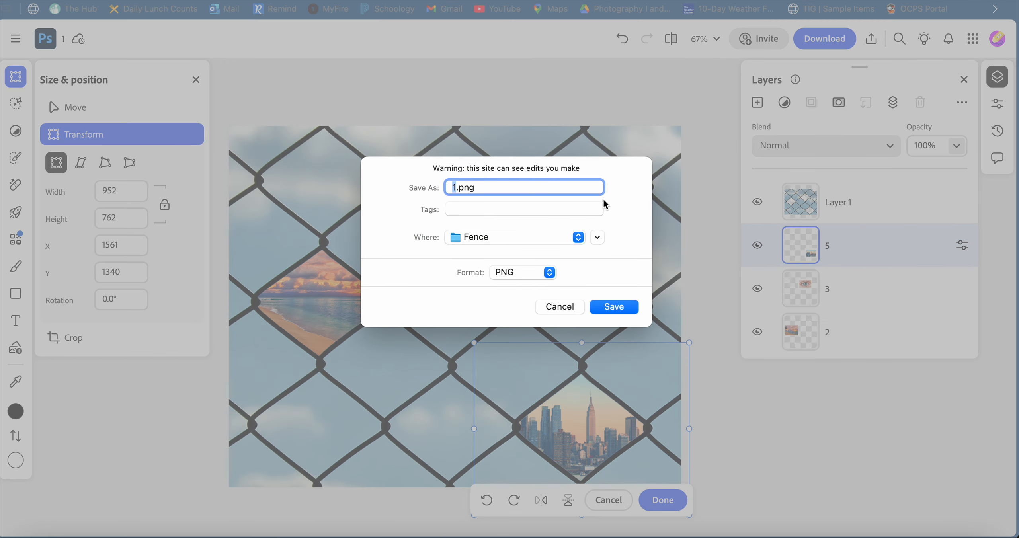
pyautogui.click(509, 274)
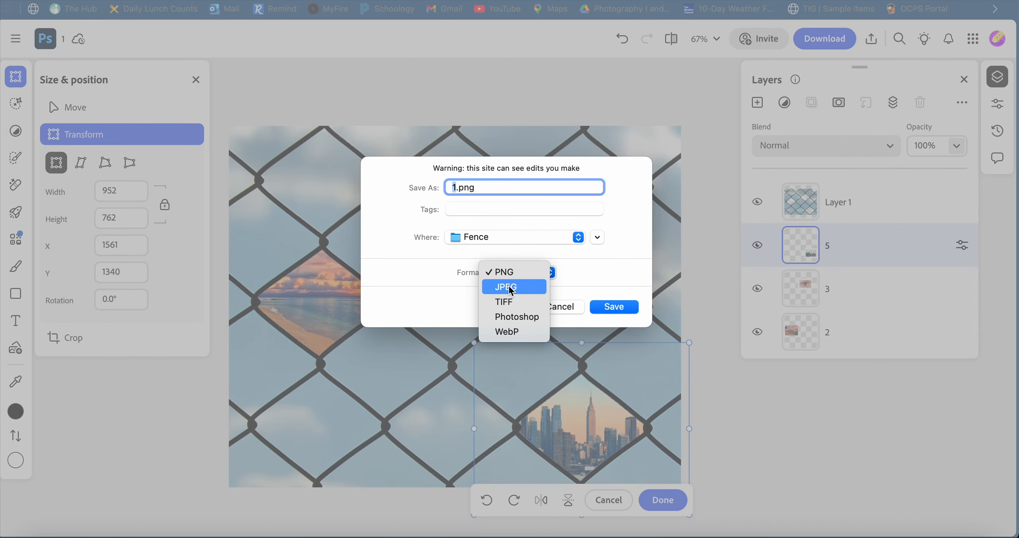
pyautogui.press('t')
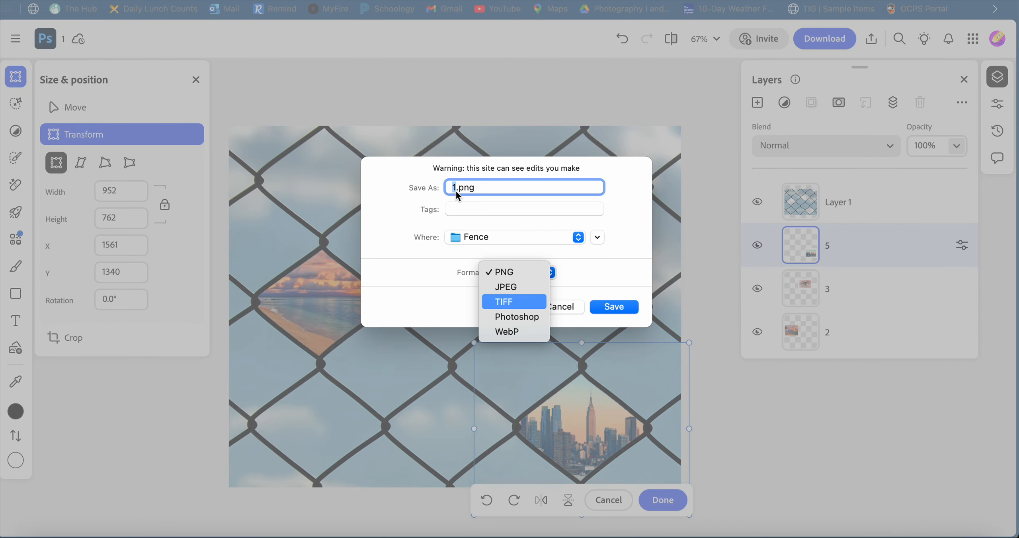
pyautogui.press('Escape')
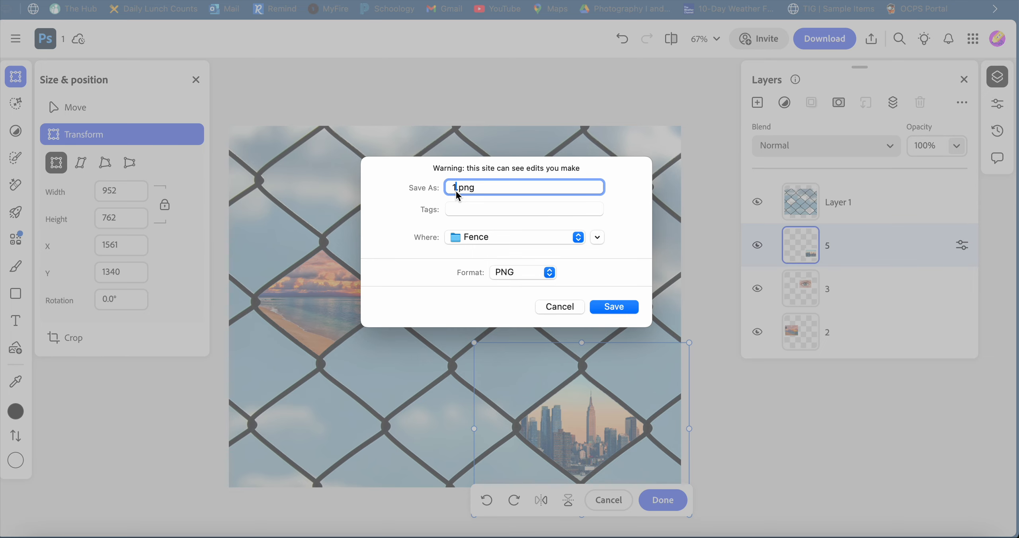
pyautogui.write('RosadoFence')
pyautogui.click(615, 306)
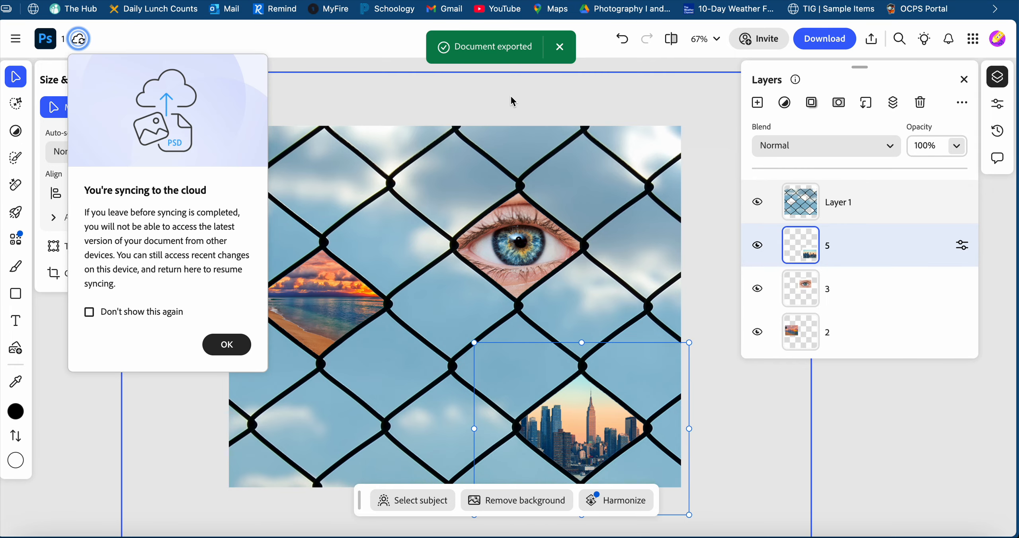